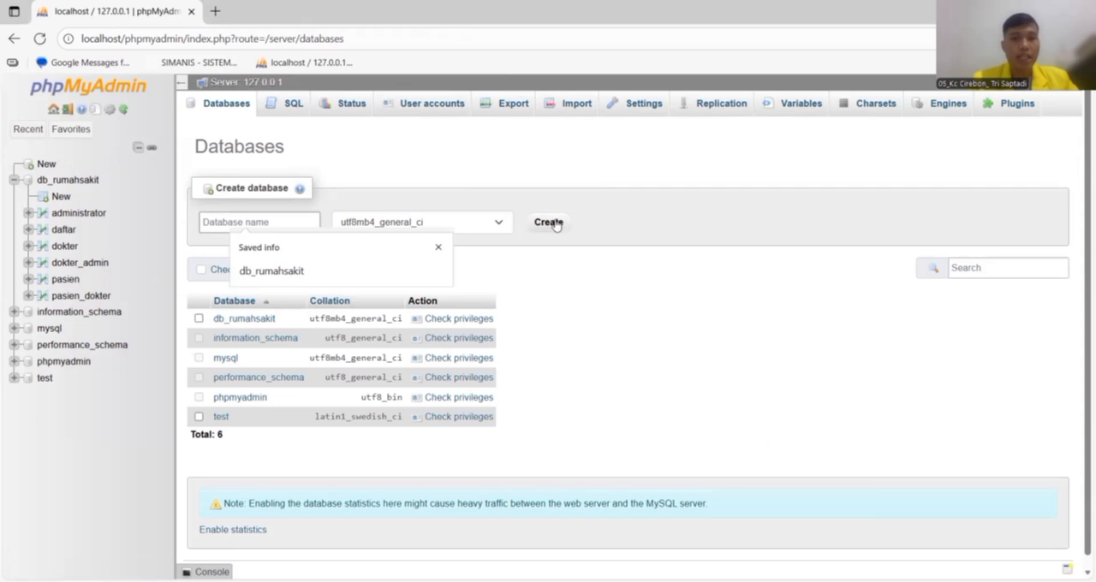
Open the table overview of the db_rumahsakit database.
click(13, 181)
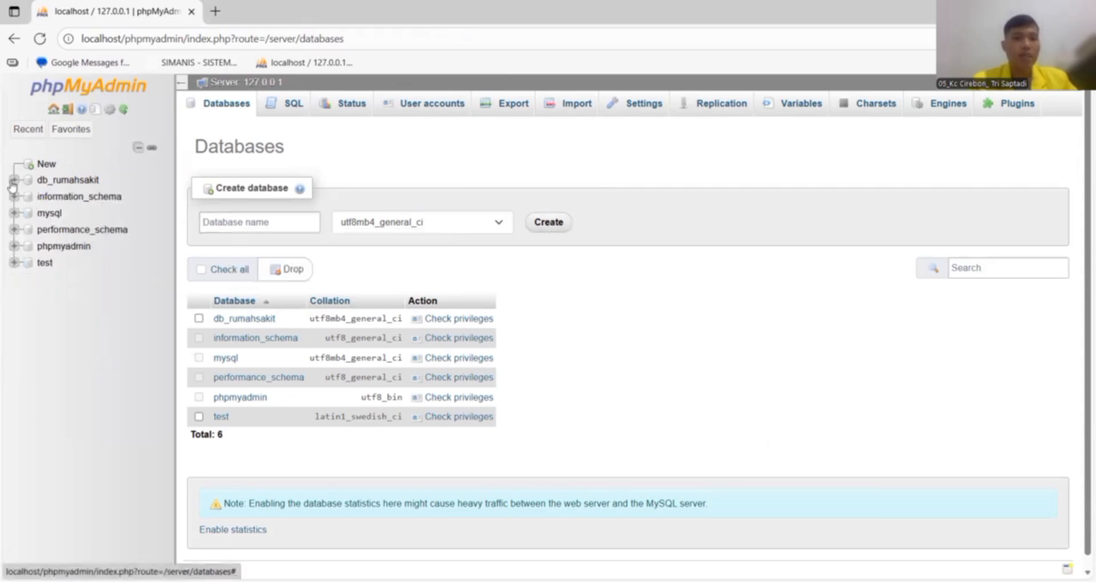
click(68, 181)
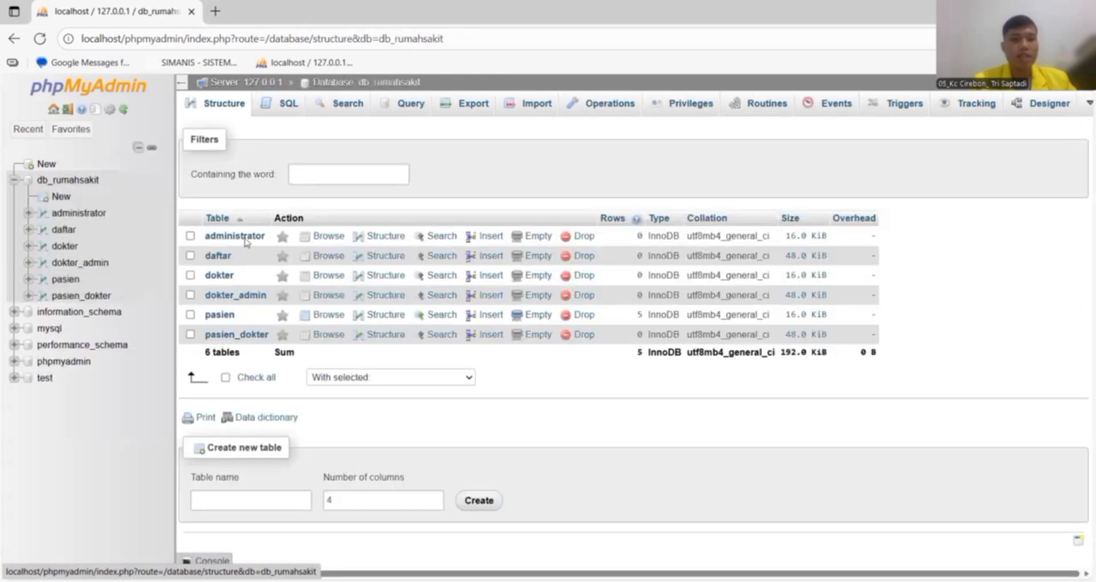
click(252, 501)
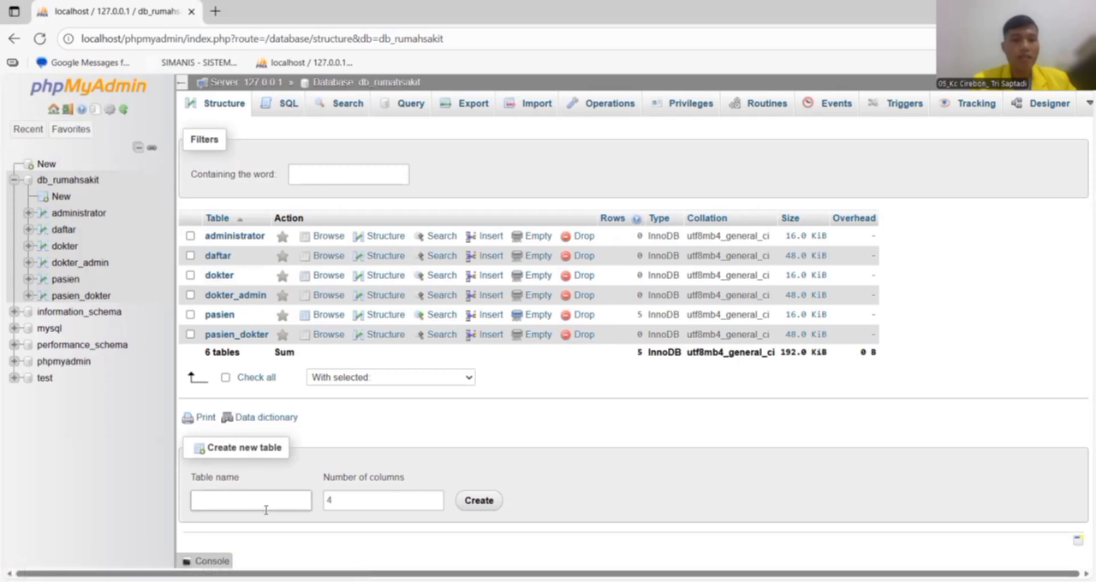
click(250, 501)
drag(516, 437, 242, 513)
click(240, 504)
text(s)
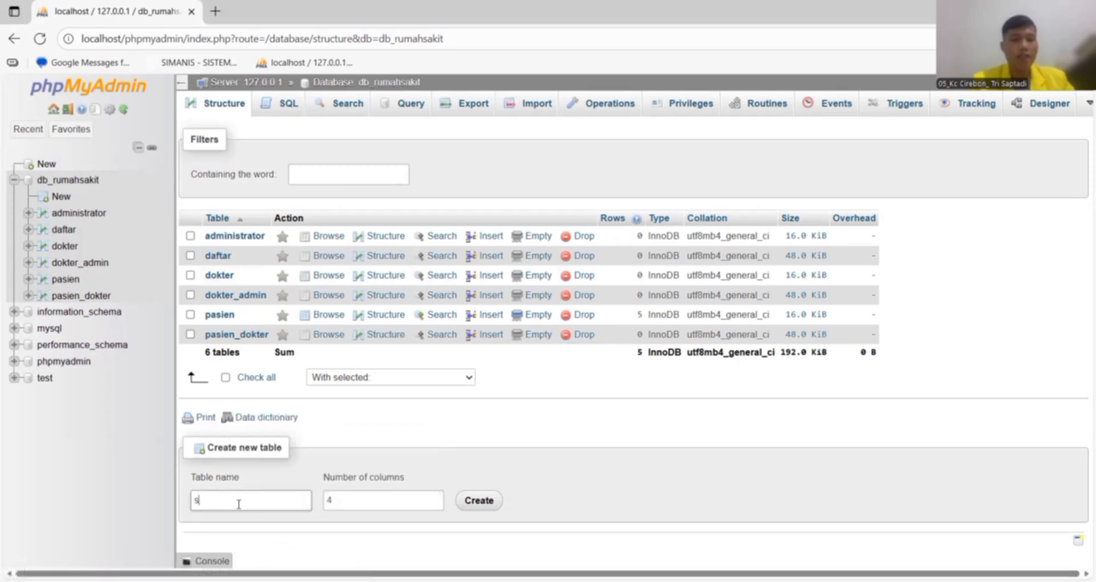
text(dat)
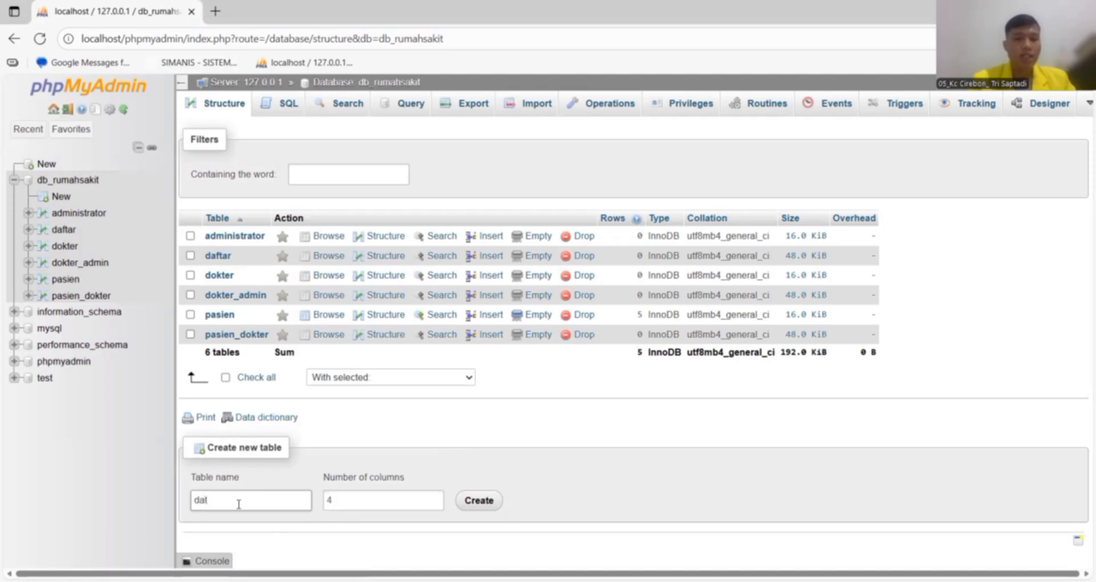
key(BackSpace)
key(BackSpace)
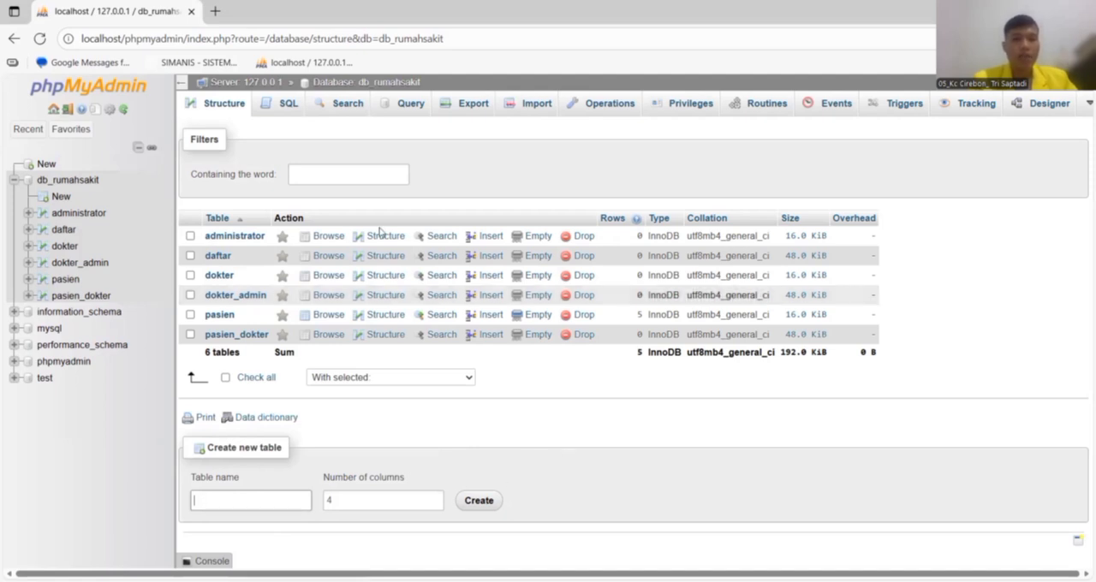
Draft a CREATE TABLE administrator query with id_admin INT(3), nama_admin VARCHAR(30) and waktu_jaga VARCHAR(100) in the database's SQL editor, and clear it without running it.
click(286, 105)
text(CREATE TABLE administrator (   id_admin INT(3) PRIMARY KEY AUTO_INCREMENT,   nama_admin VARCHAR(30),   waktu_jaga VARCHAR(100) );)
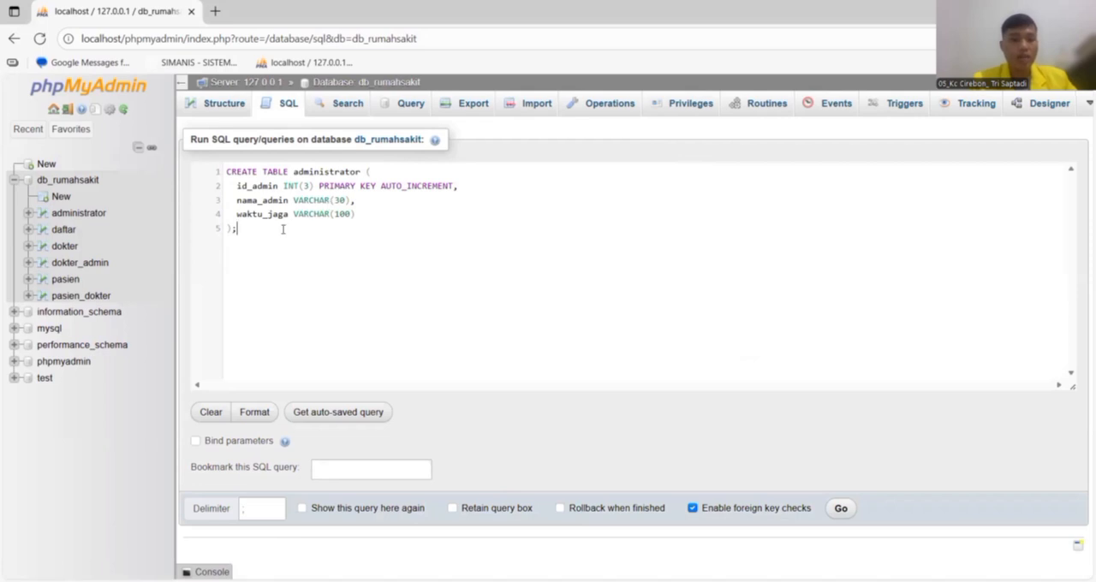
key(ctrl+a)
key(ctrl+c)
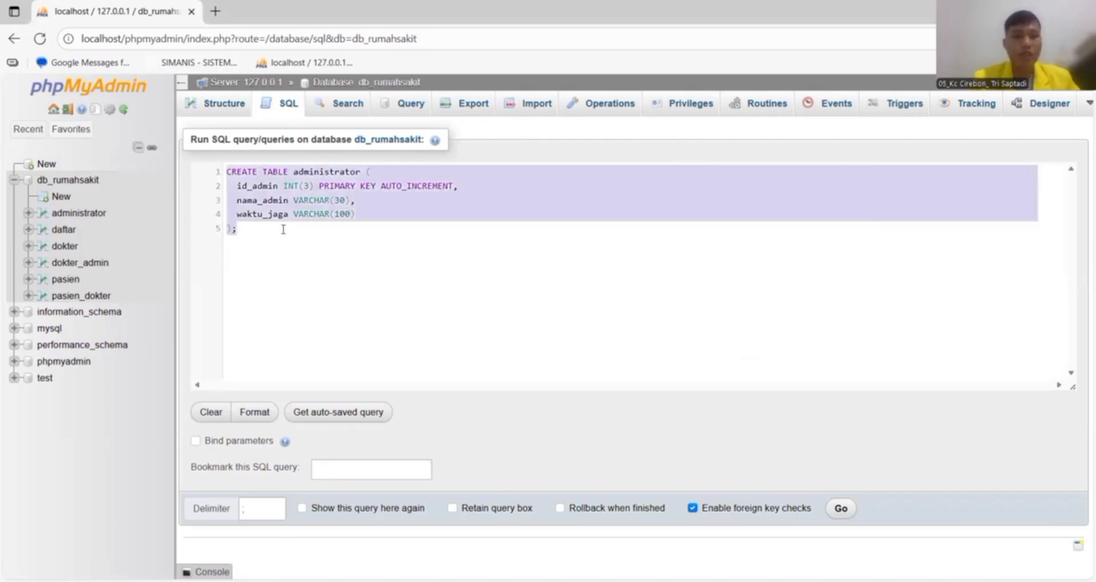
key(BackSpace)
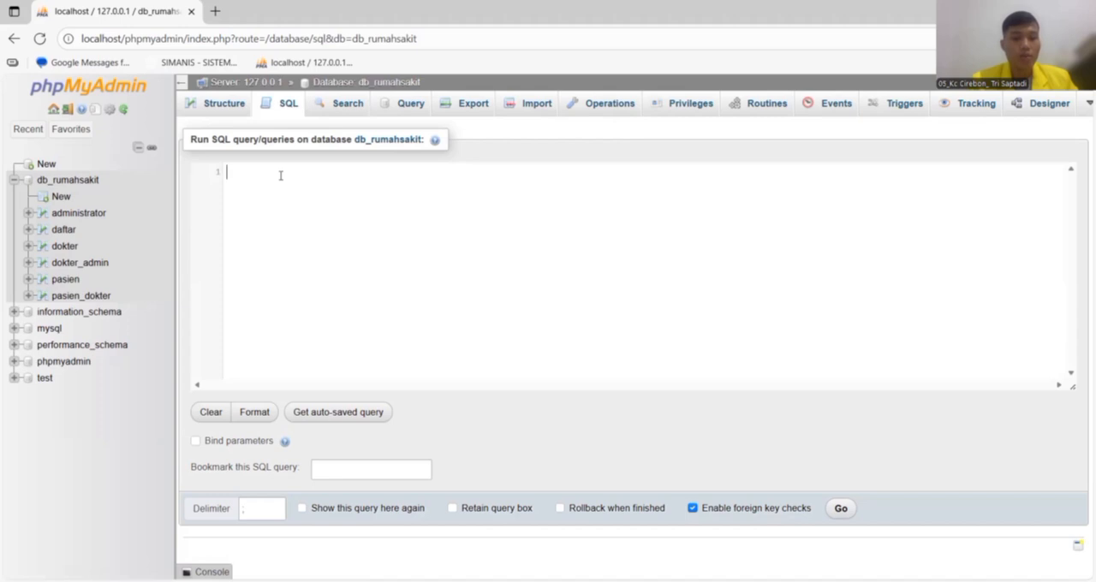
key(ctrl+v)
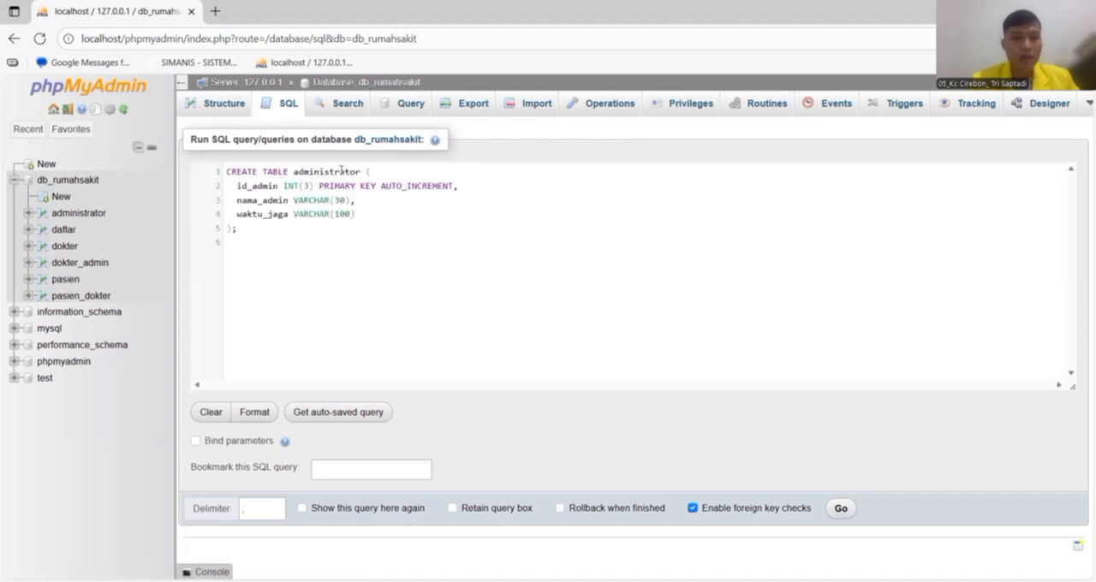
key(BackSpace)
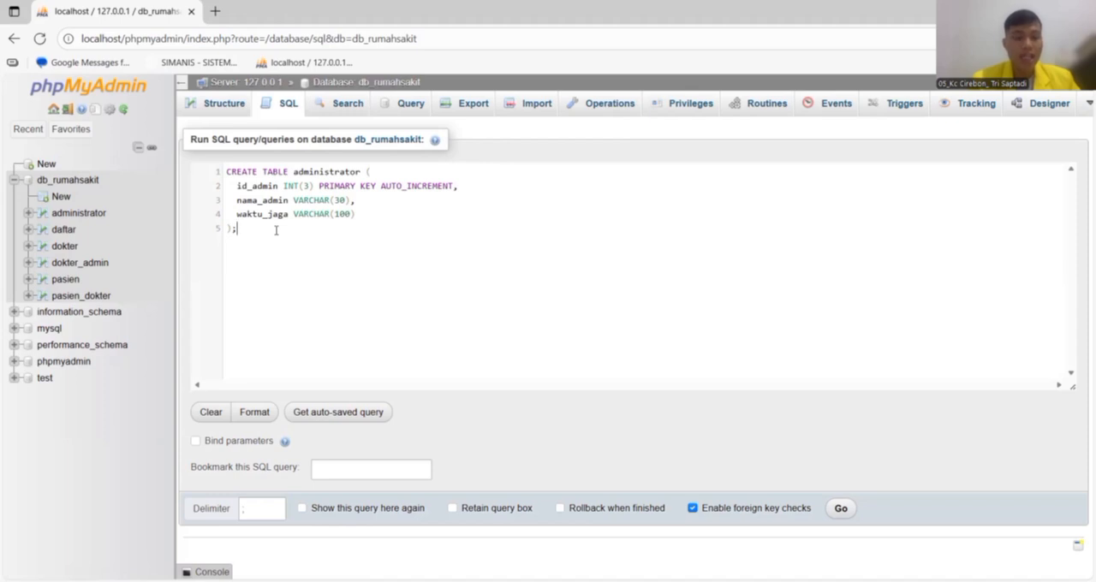
key(ctrl+a)
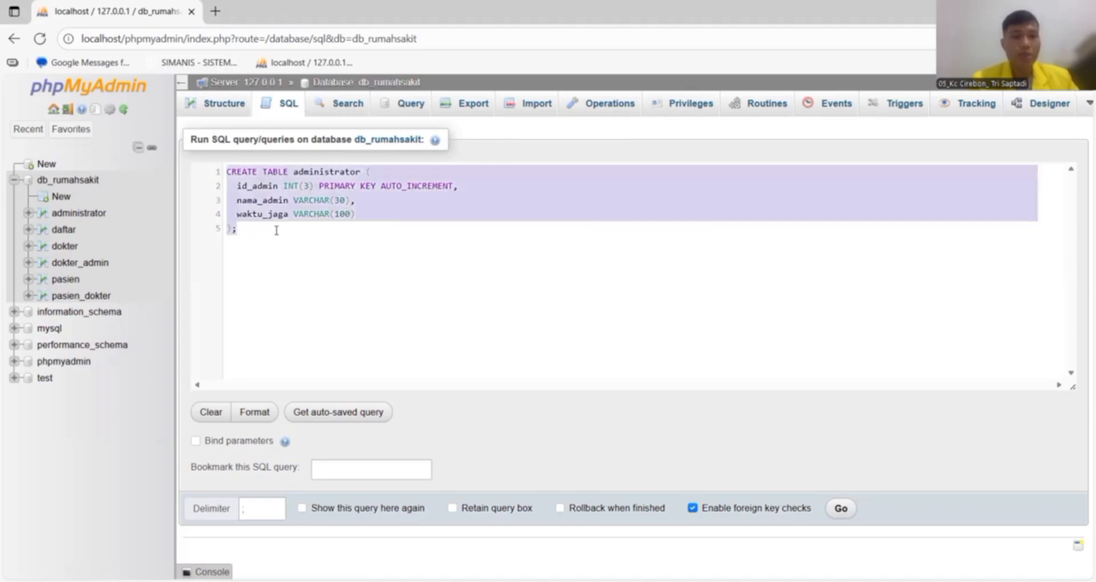
key(BackSpace)
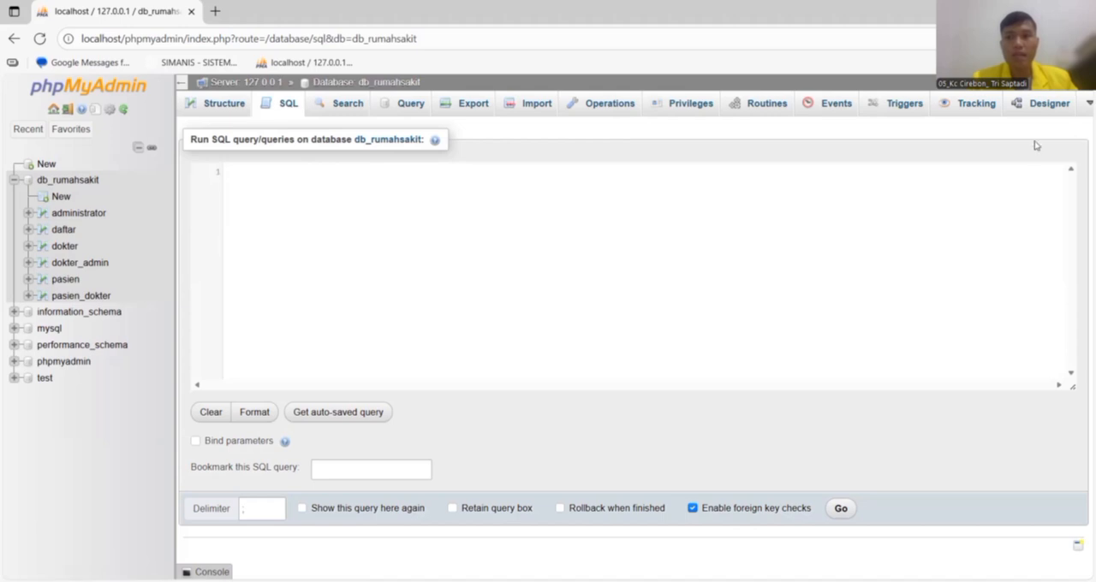
Open the db_rumahsakit relationship diagram in the Designer, discarding the unsaved SQL editor changes.
click(1037, 107)
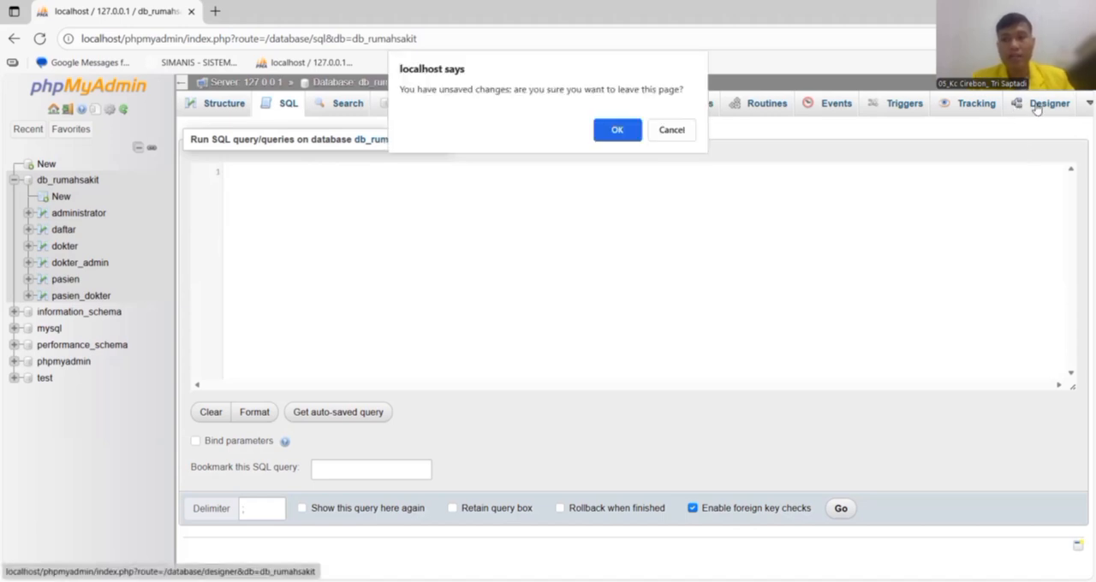
click(620, 130)
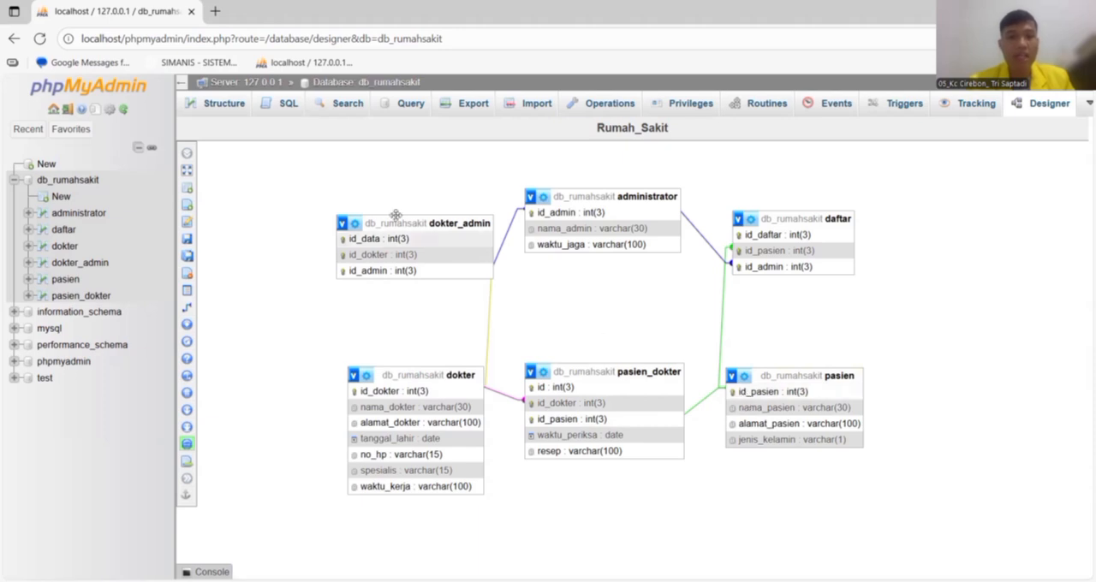
Review the column structures of the dokter_admin and pasien_dokter tables, and browse the pasien_dokter records.
click(77, 263)
click(287, 104)
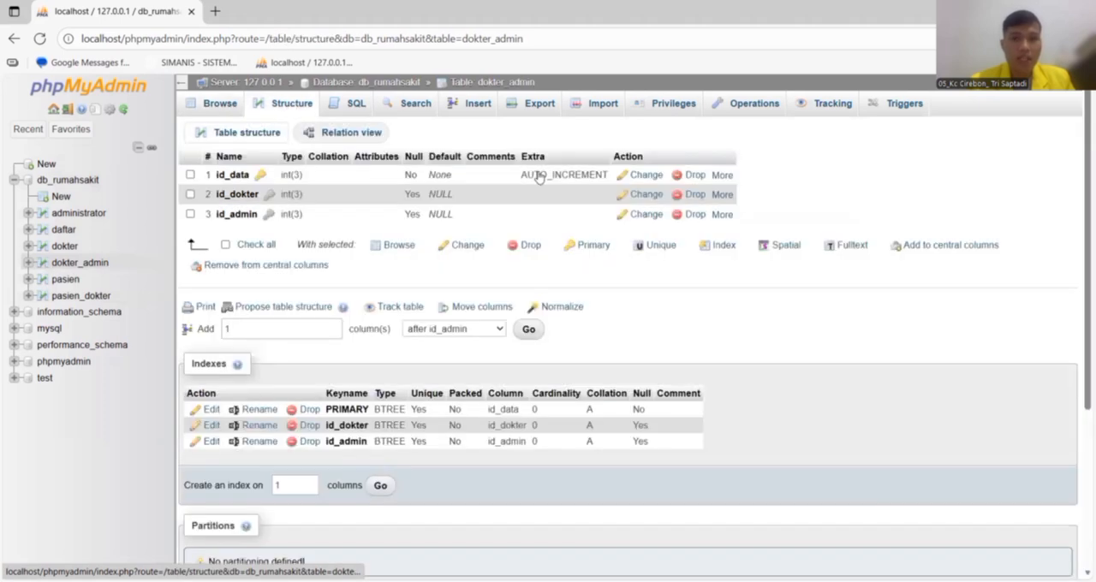
mouse_move(719, 195)
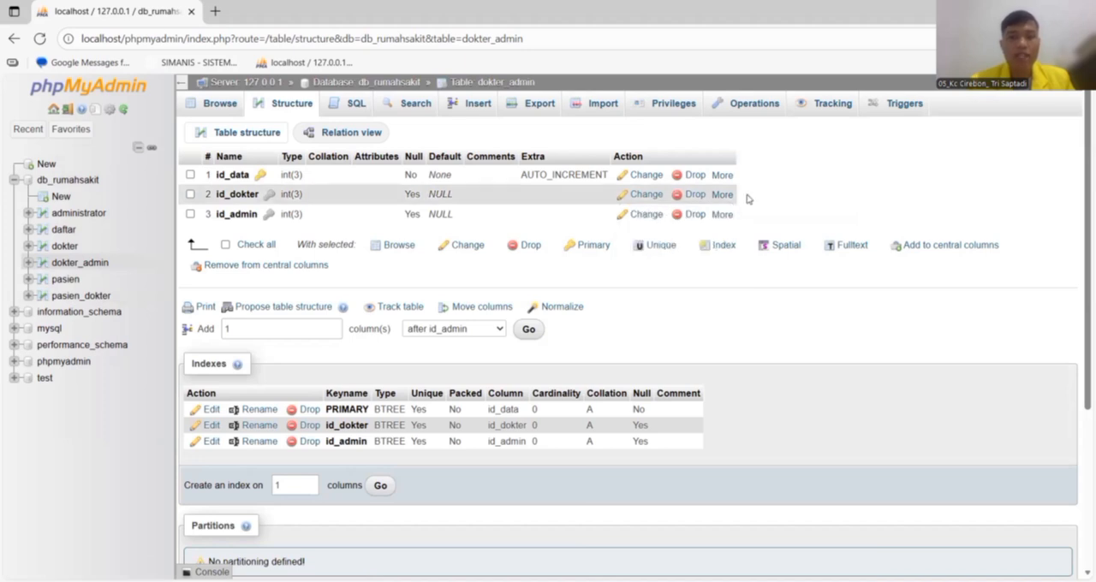
mouse_move(721, 217)
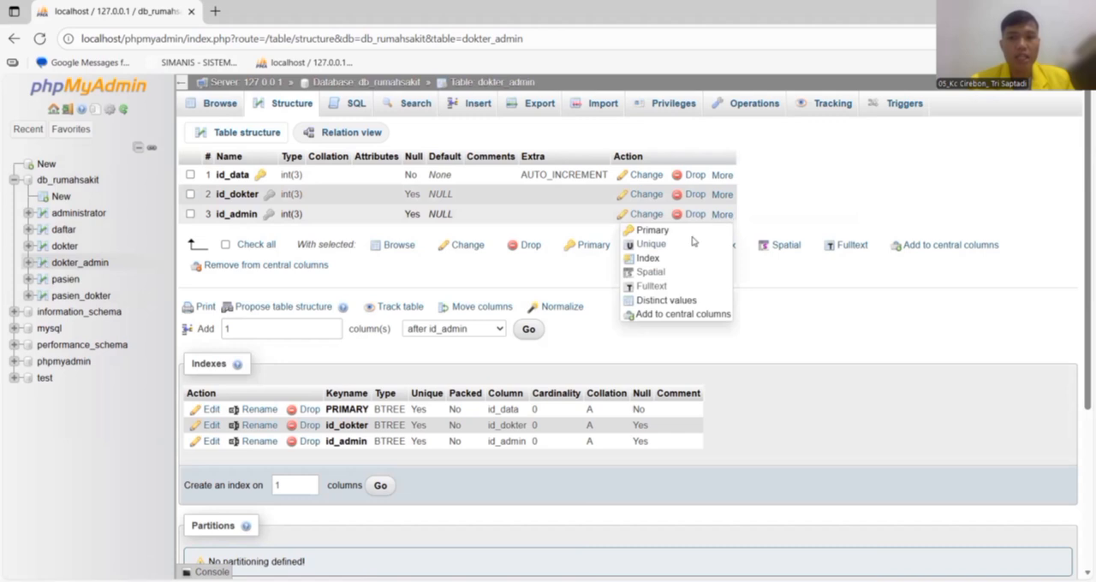
click(101, 300)
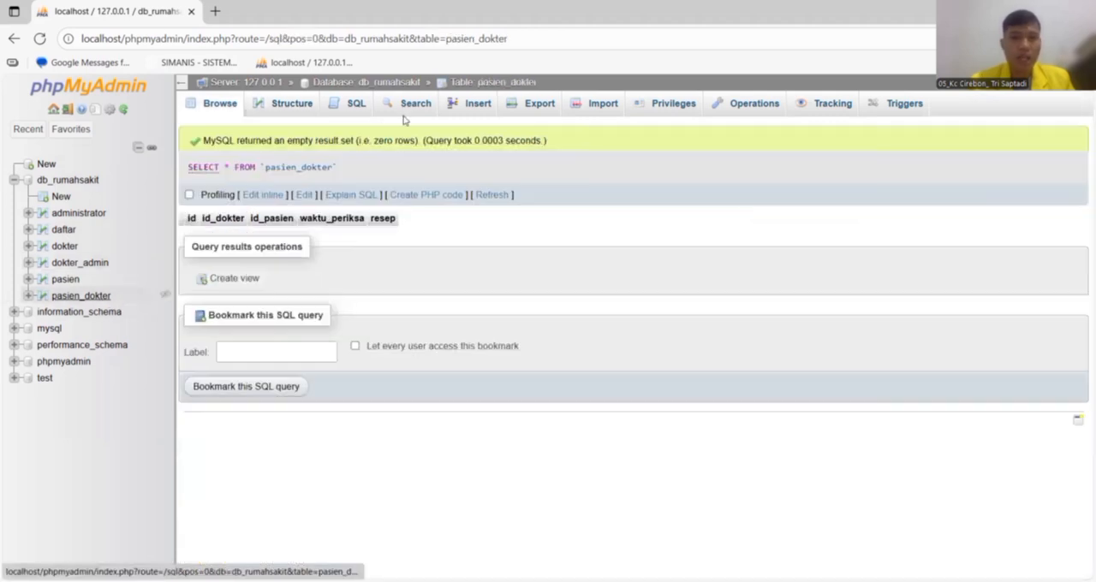
click(291, 103)
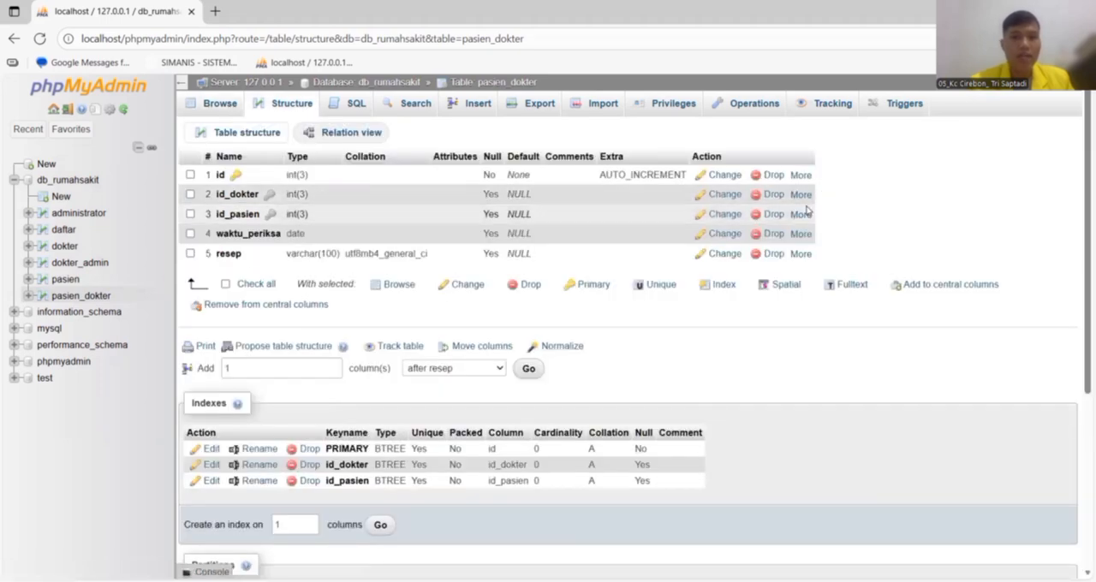
click(216, 104)
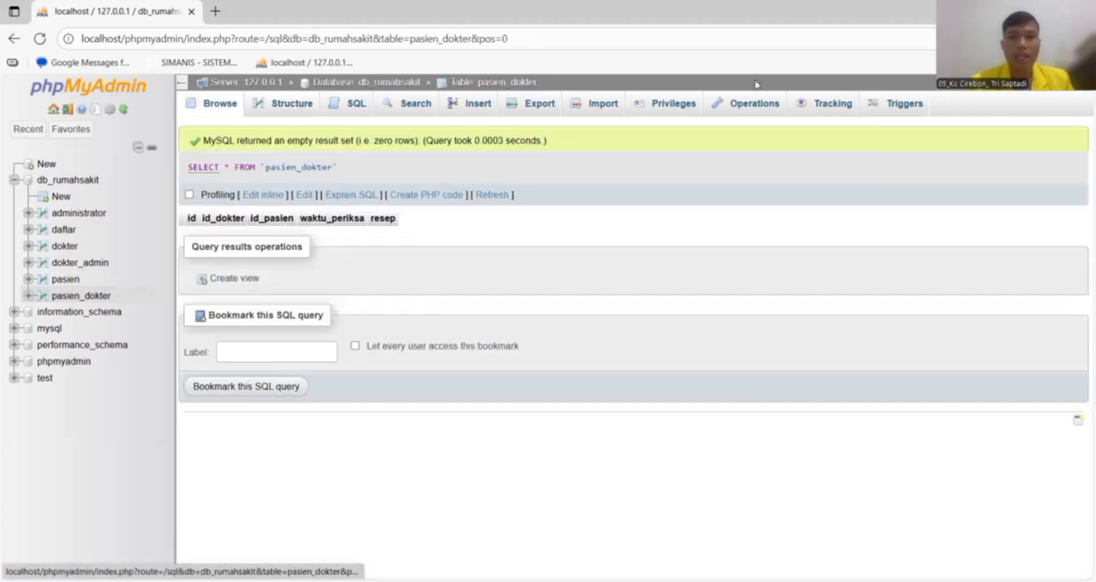
Delete the id_pasien relationship between the pasien_dokter and pasien tables in the database's Designer.
click(69, 182)
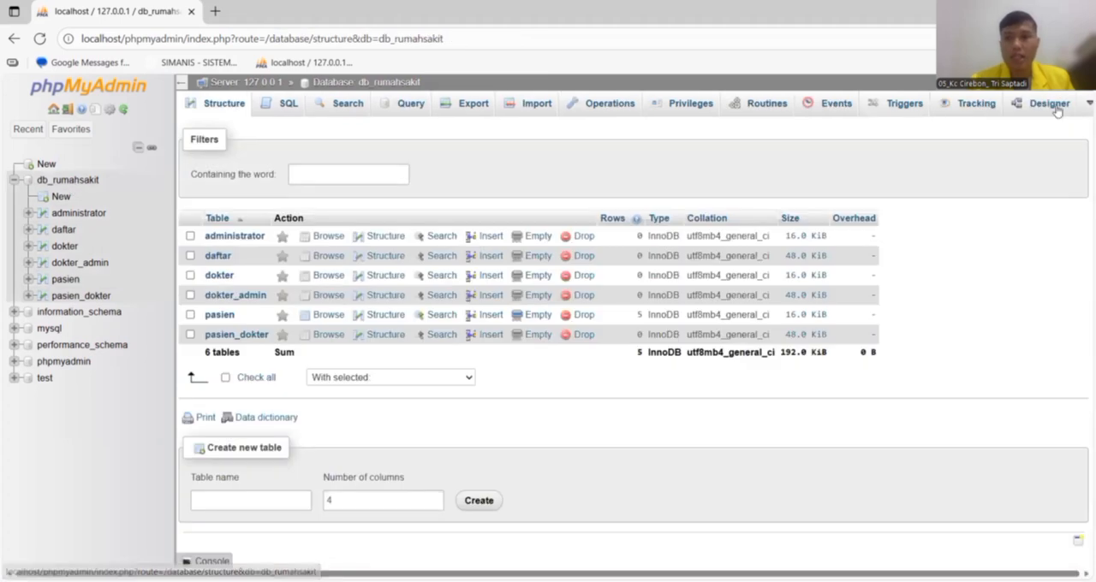
click(1054, 106)
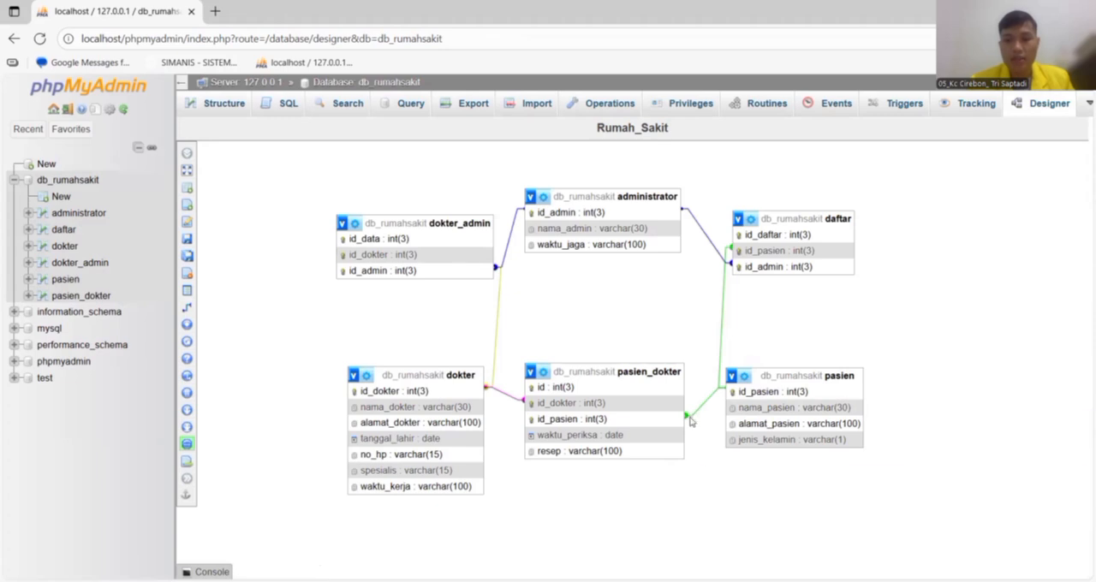
click(690, 421)
click(865, 445)
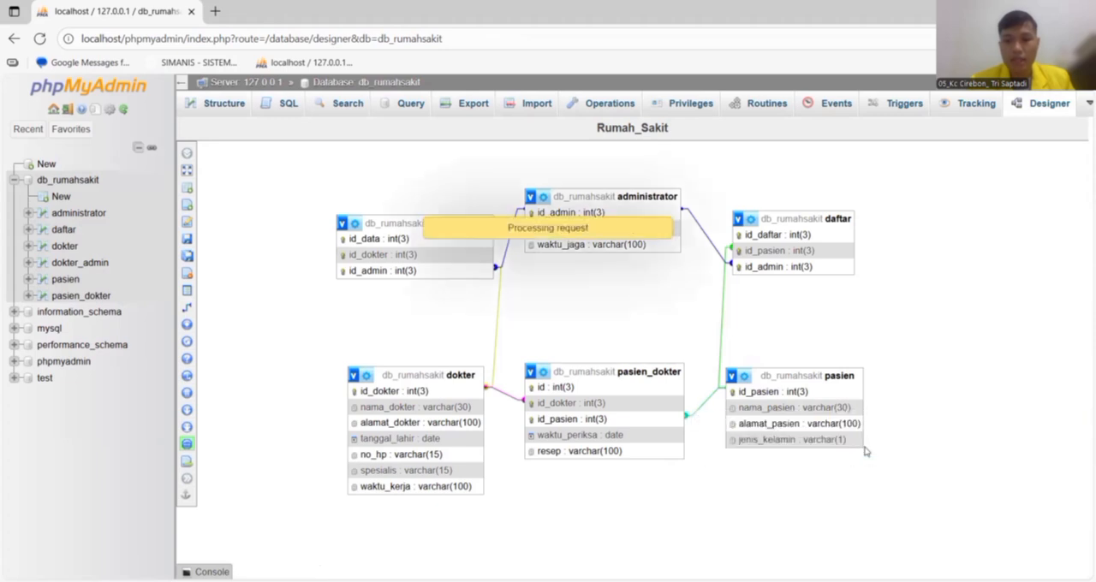
Create a foreign key relationship on id_pasien between pasien and pasien_dokter, with CASCADE on both delete and update.
mouse_move(197, 256)
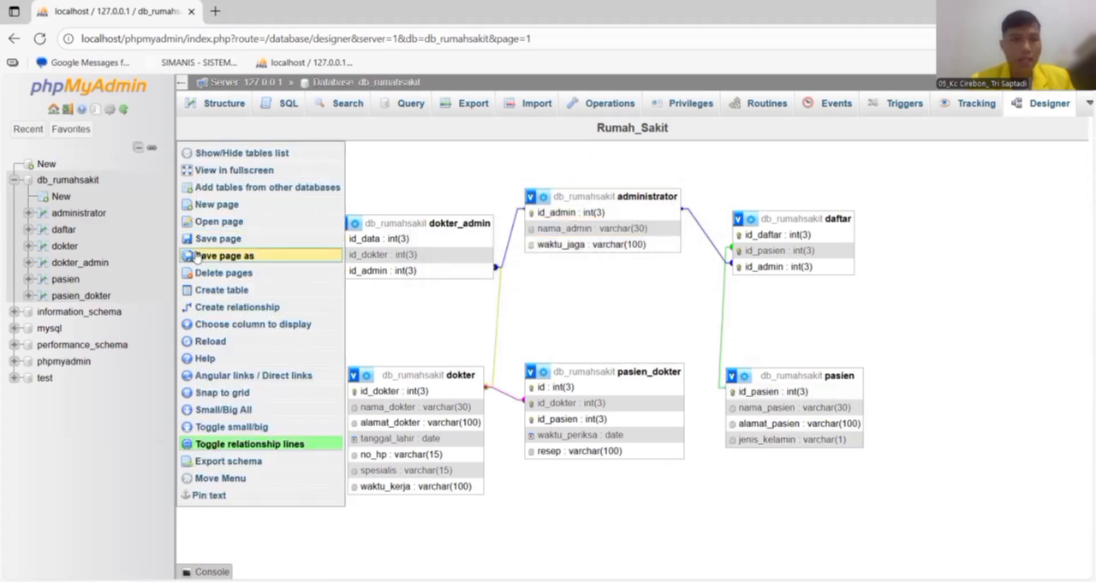
click(230, 306)
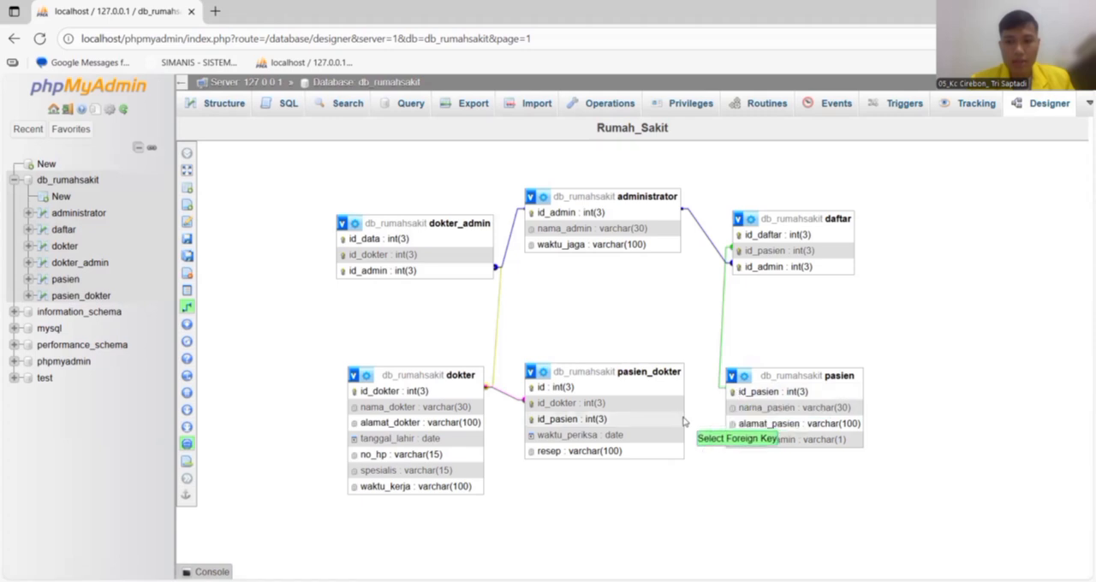
click(684, 420)
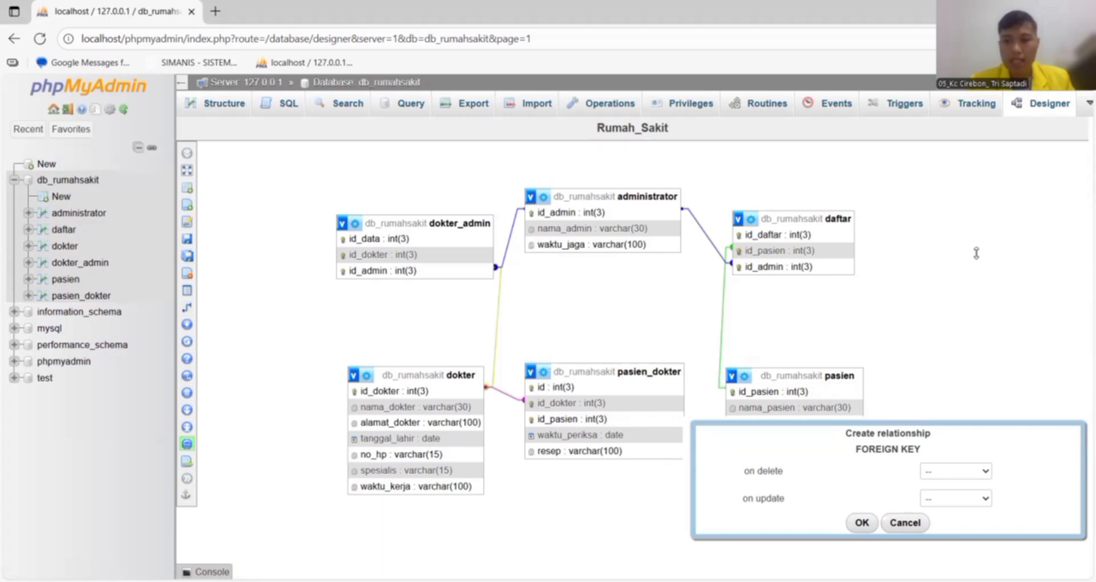
click(968, 472)
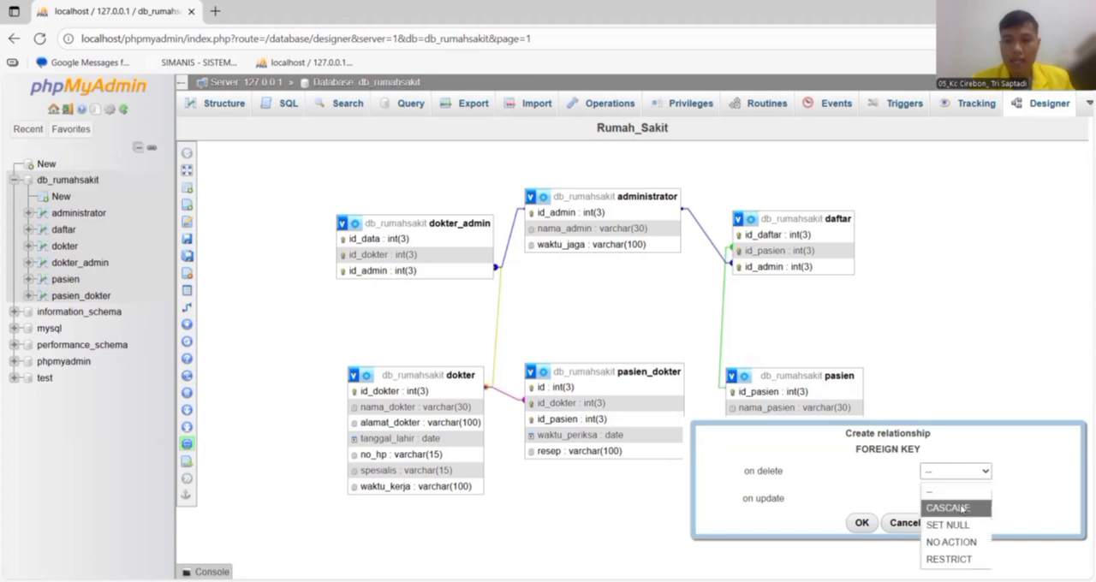
click(954, 507)
click(955, 499)
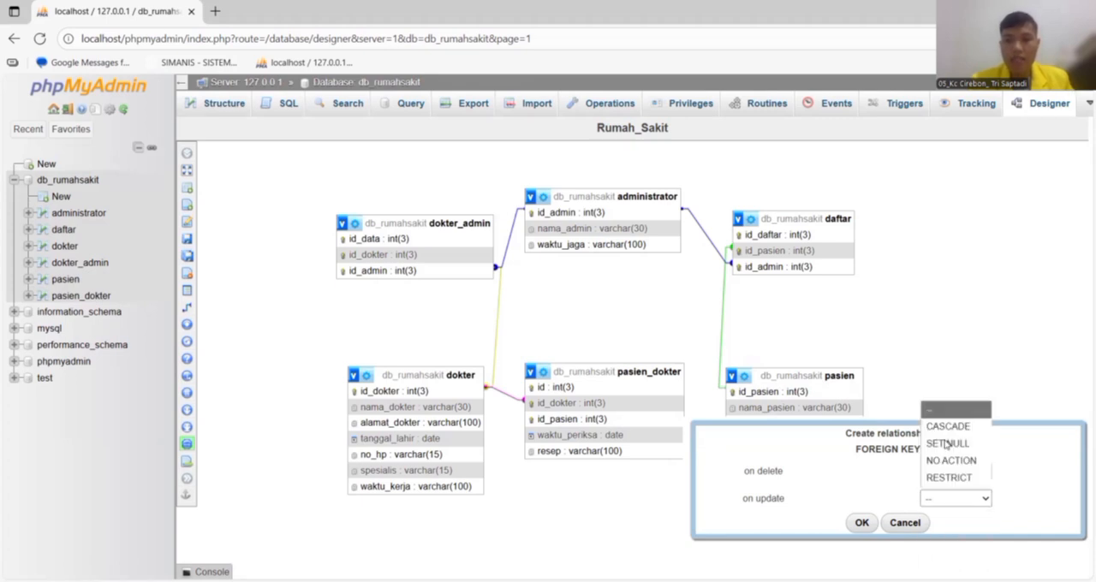
click(938, 426)
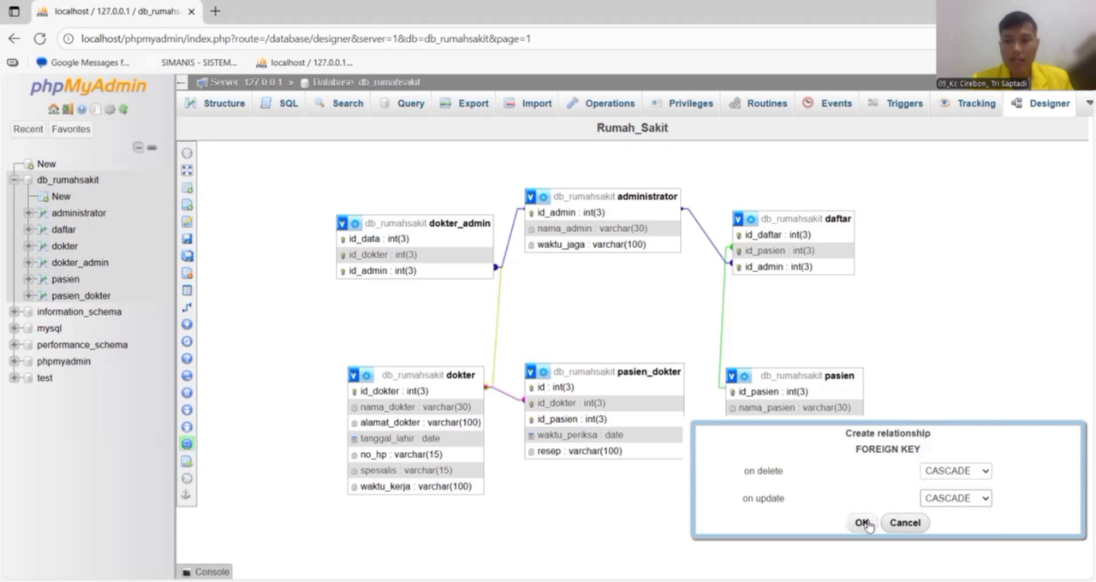
click(862, 524)
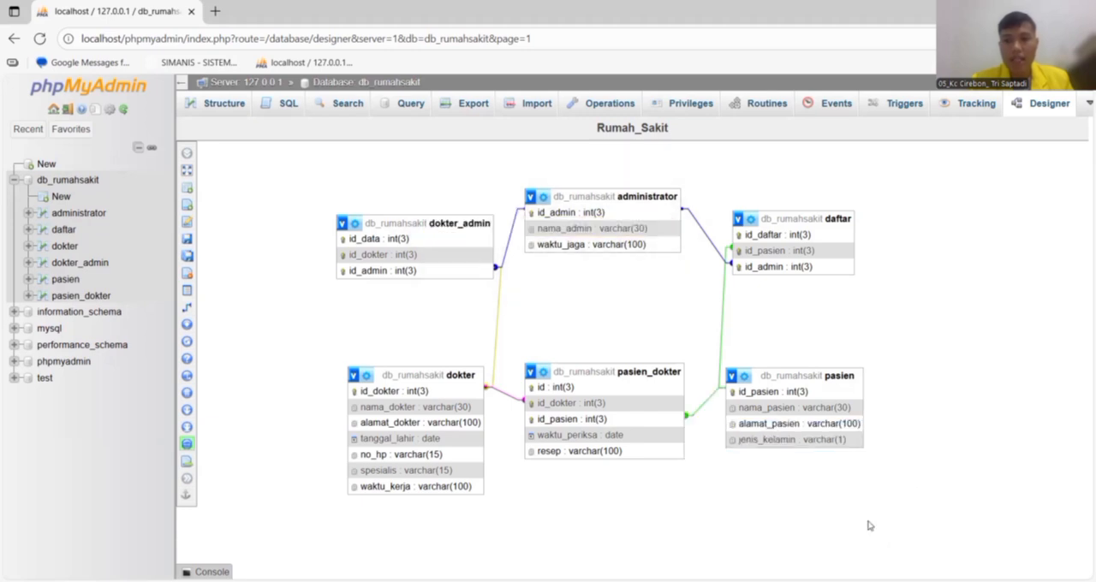
Generate an INSERT statement template for the pasien table in its SQL editor.
click(67, 282)
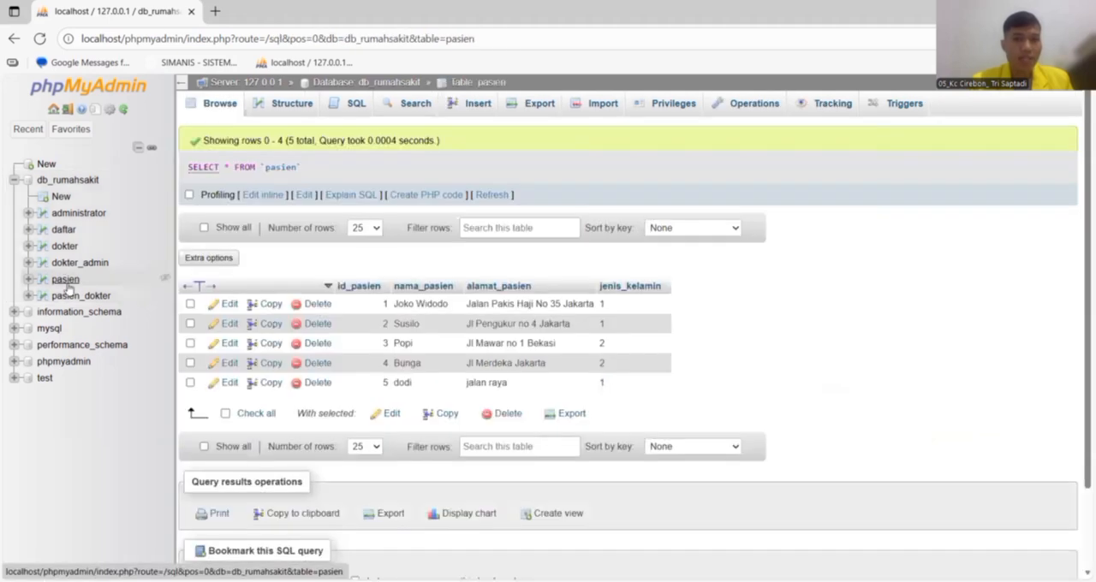
click(351, 108)
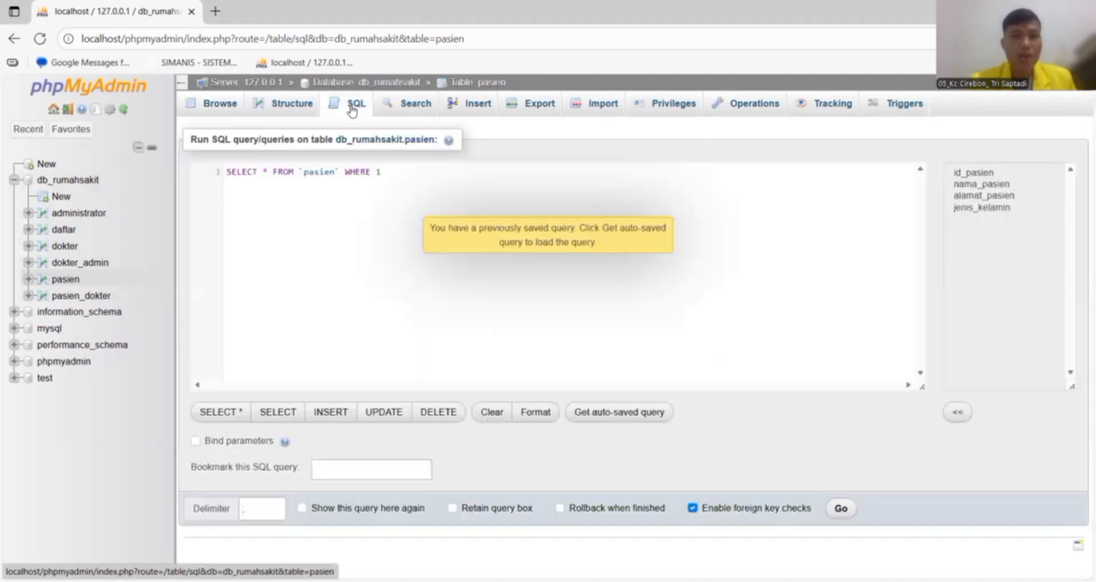
click(332, 413)
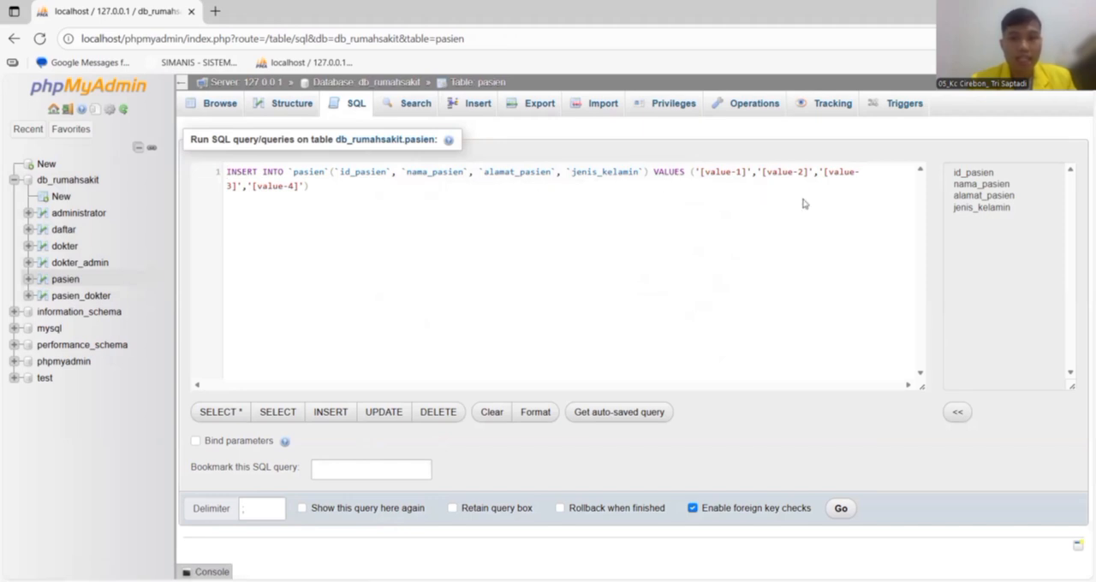
Replace the nama_pasien placeholder value in the INSERT statement with the patient's name.
key(BackSpace)
key(BackSpace)
key(BackSpace)
key(BackSpace)
key(BackSpace)
key(BackSpace)
key(BackSpace)
key(BackSpace)
key(BackSpace)
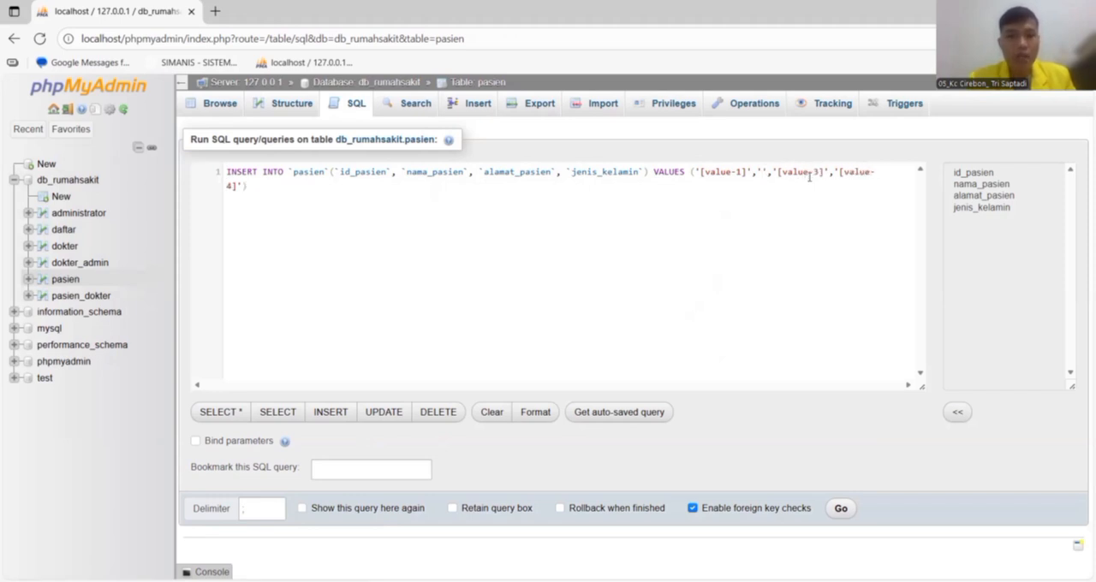
text(ruri)
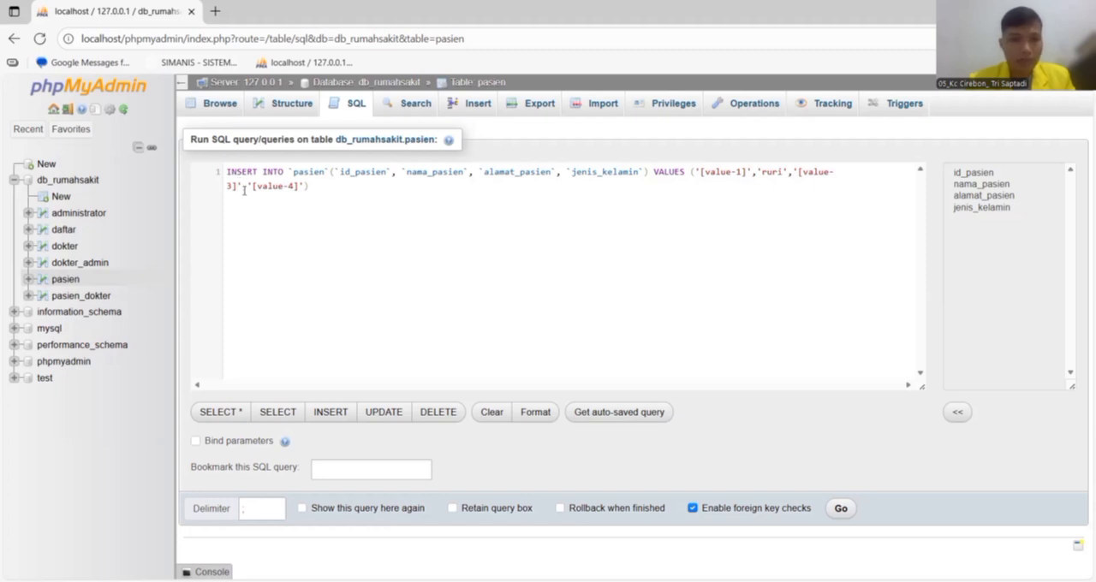
Replace the alamat_pasien placeholder value in the INSERT statement with the patient's street address.
key(BackSpace)
key(BackSpace)
key(BackSpace)
key(BackSpace)
key(BackSpace)
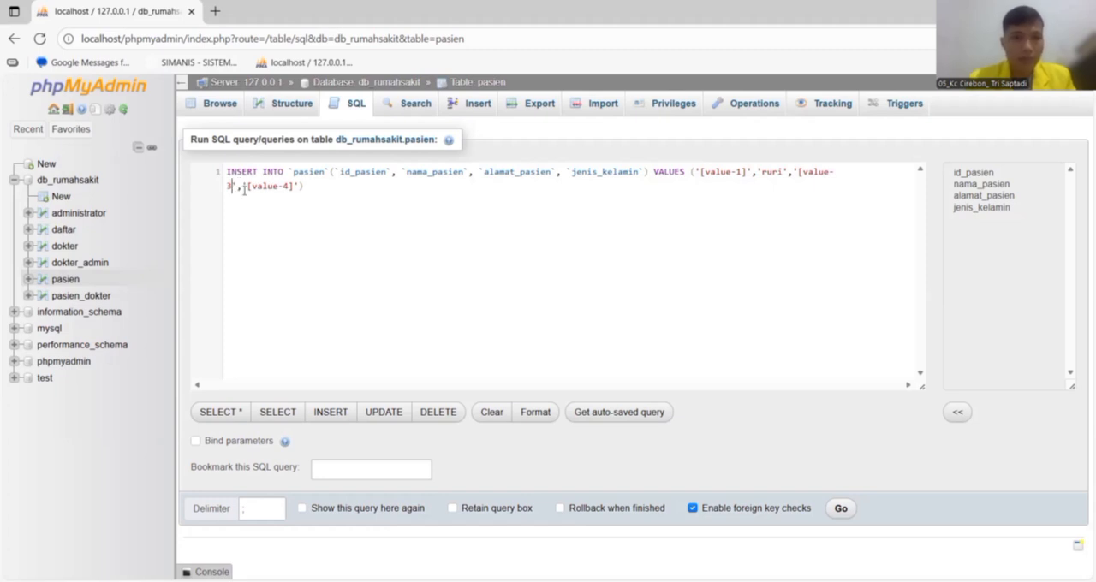
key(BackSpace)
key(BackSpace)
key(BackSpace)
key(BackSpace)
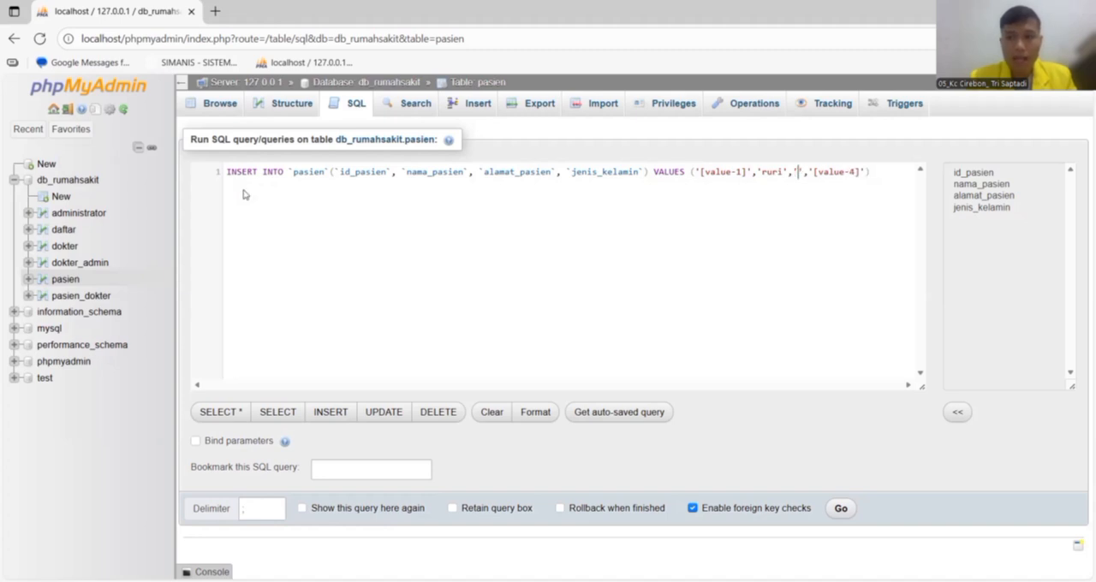
text(jalan )
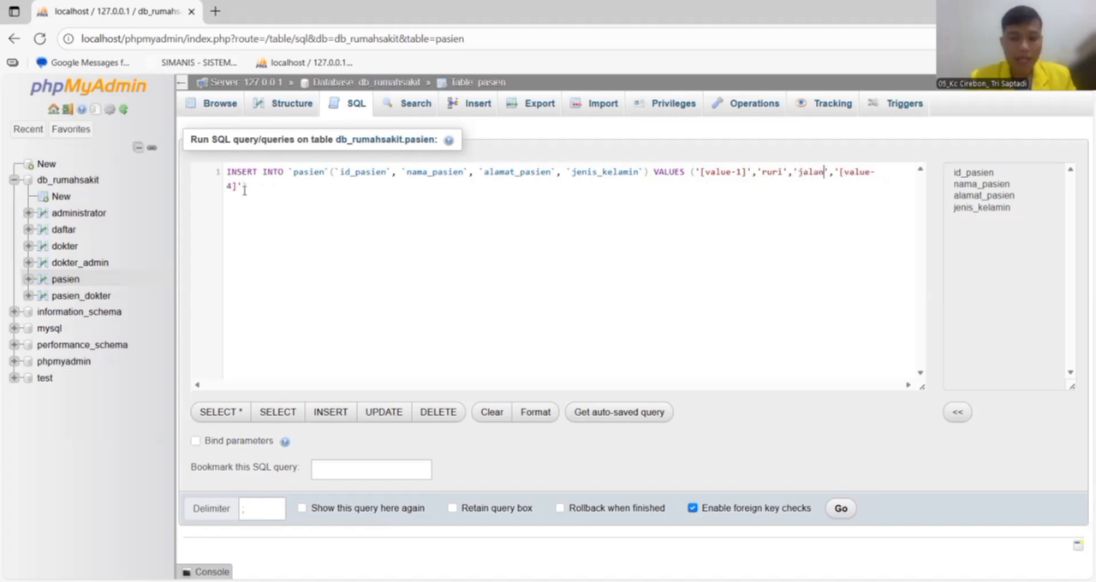
text(kulon)
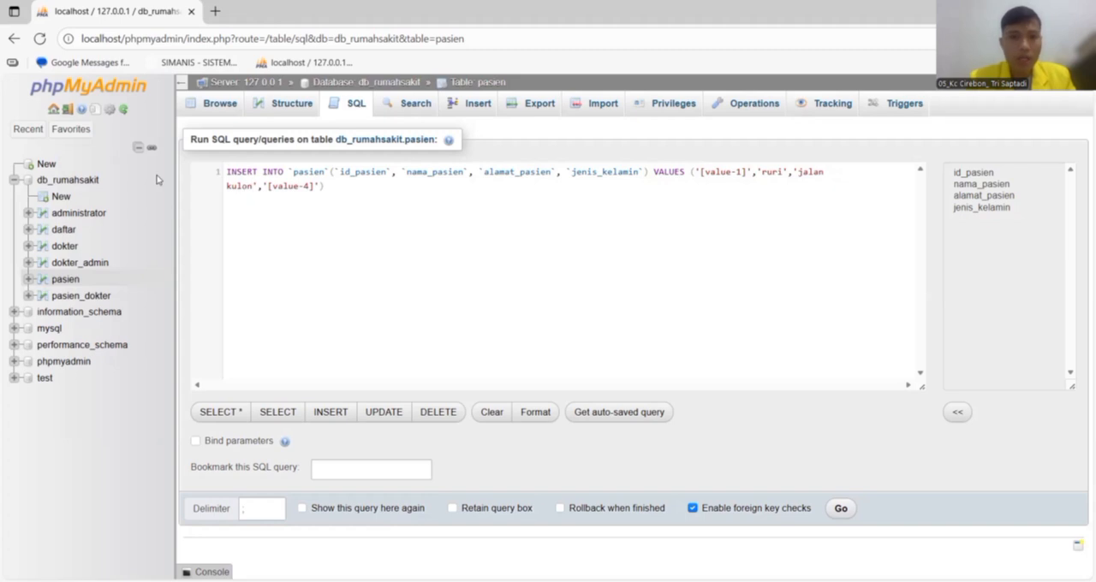
Set the jenis_kelamin value in the INSERT statement to '2' and run the query.
key(BackSpace)
key(BackSpace)
key(BackSpace)
key(BackSpace)
key(BackSpace)
key(BackSpace)
key(BackSpace)
key(BackSpace)
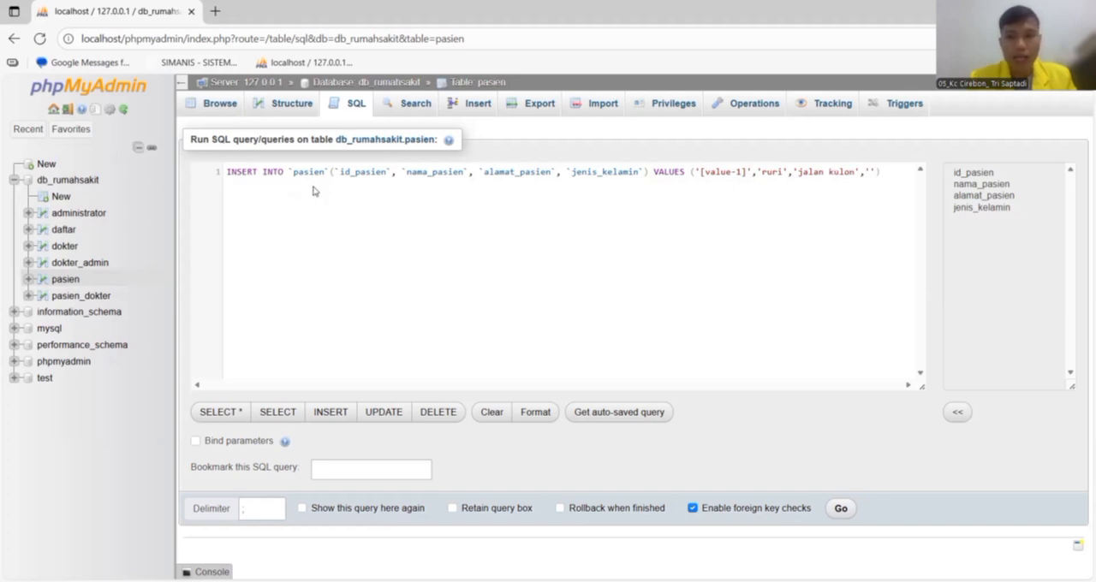
text(2)
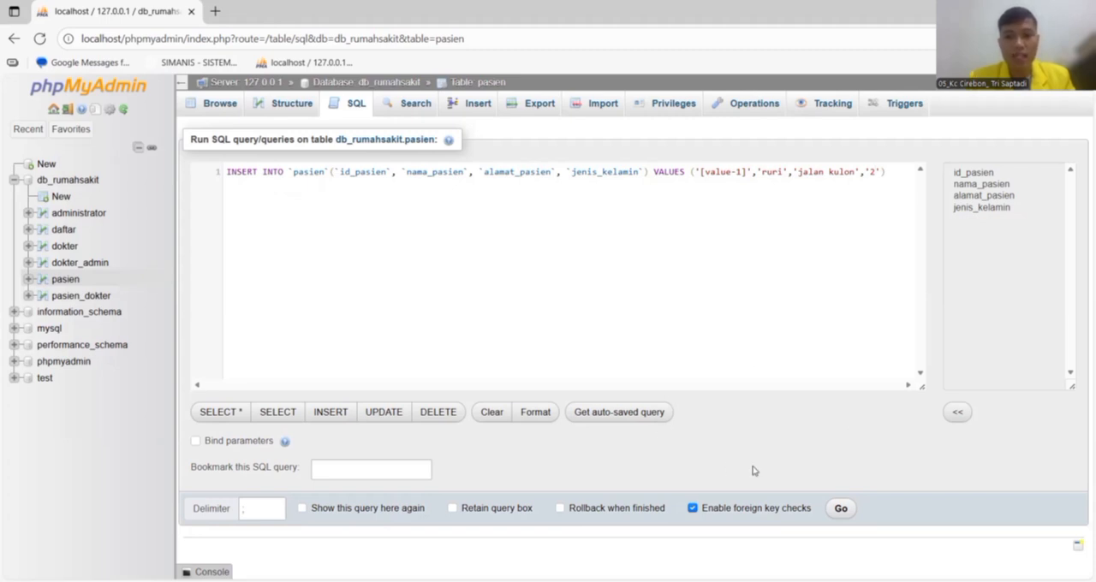
click(840, 512)
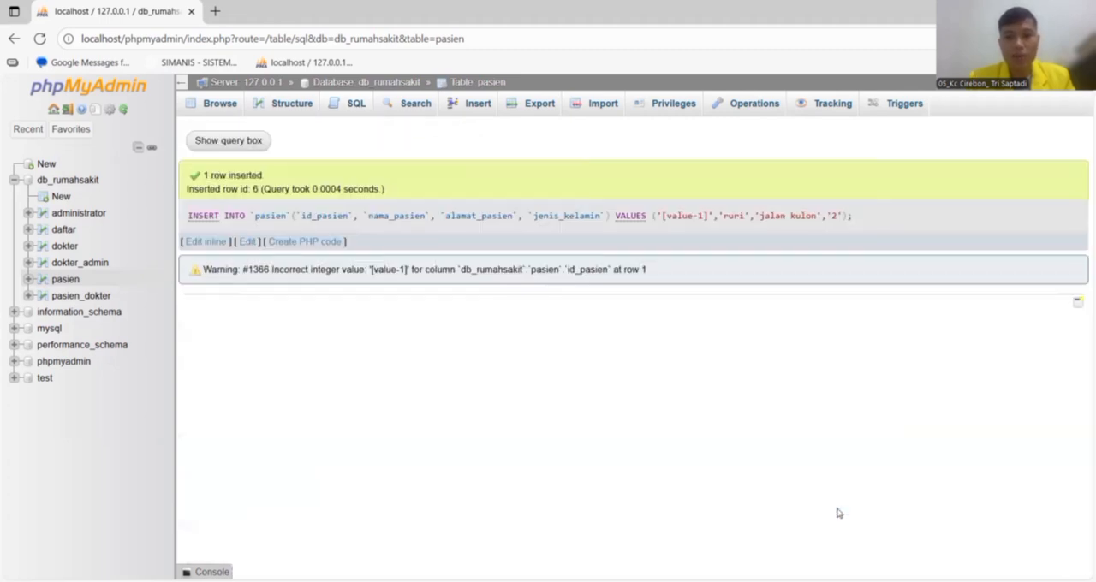
Review the pasien table's column structure and browse its records.
click(287, 103)
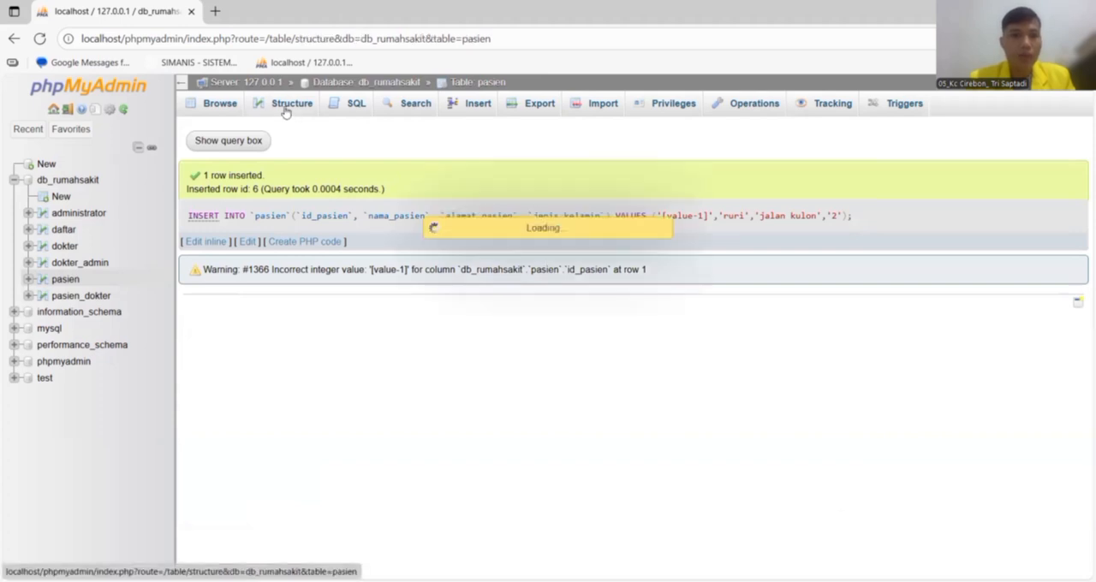
click(225, 104)
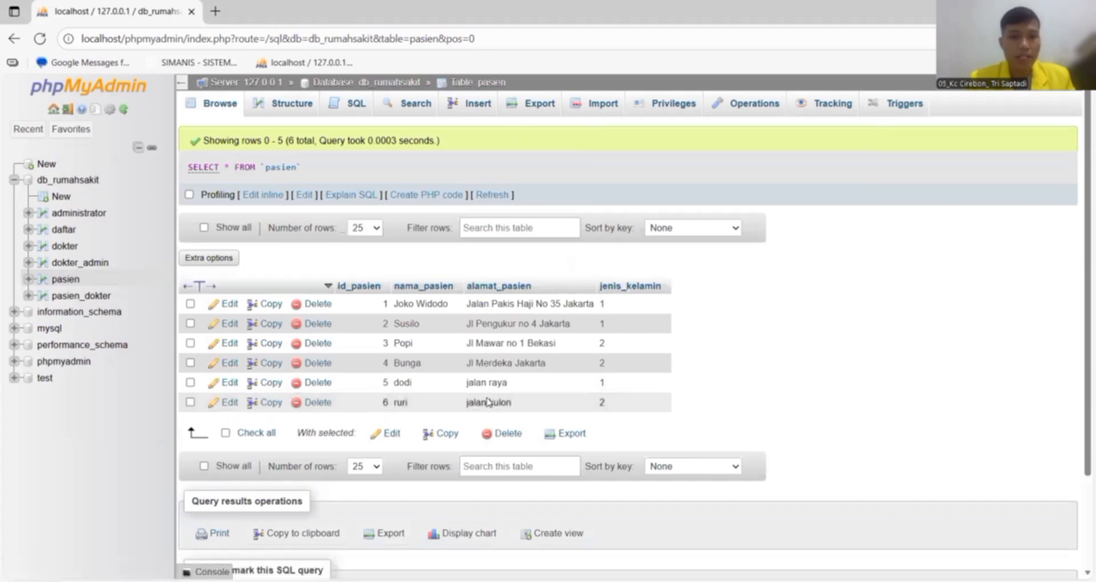
Build and run an UPDATE statement on pasien that sets the patient's name, address and jenis_kelamin '[1]' WHERE id_pasien = 1.
click(363, 103)
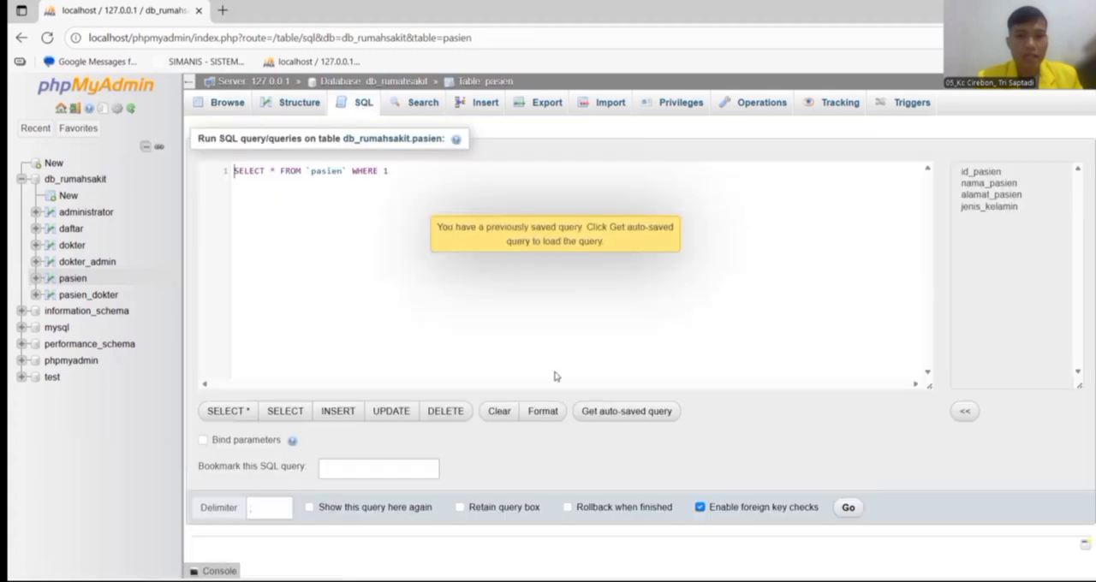
click(387, 412)
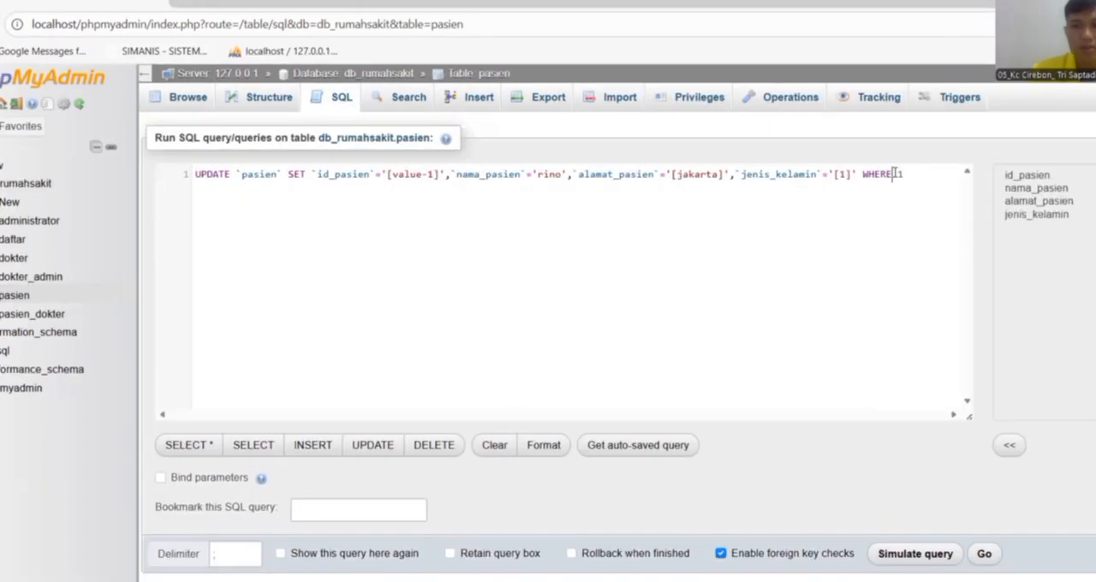
text(is)
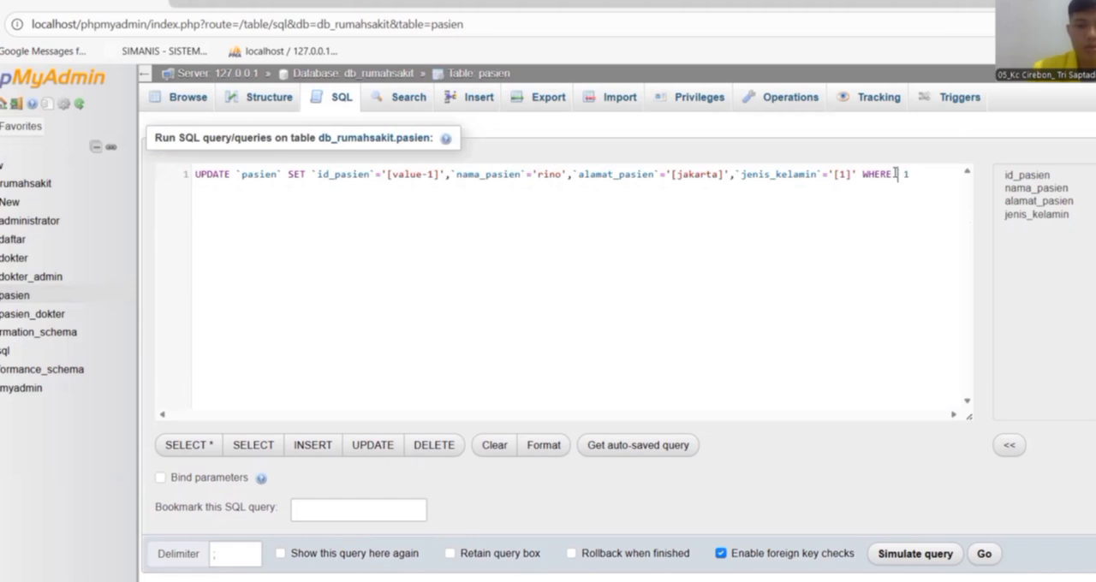
key(BackSpace)
text(d_)
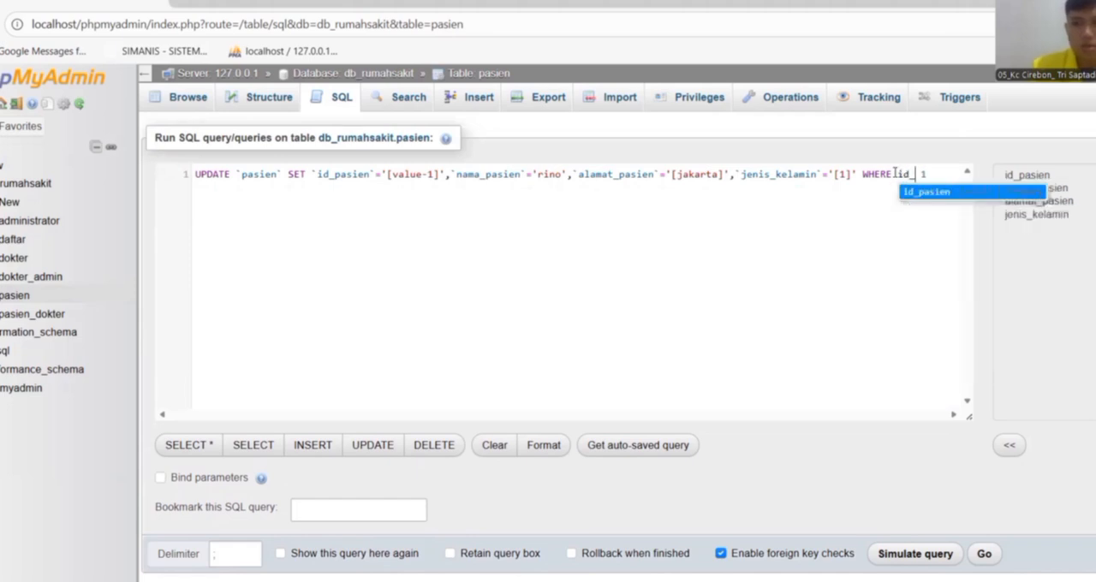
click(923, 194)
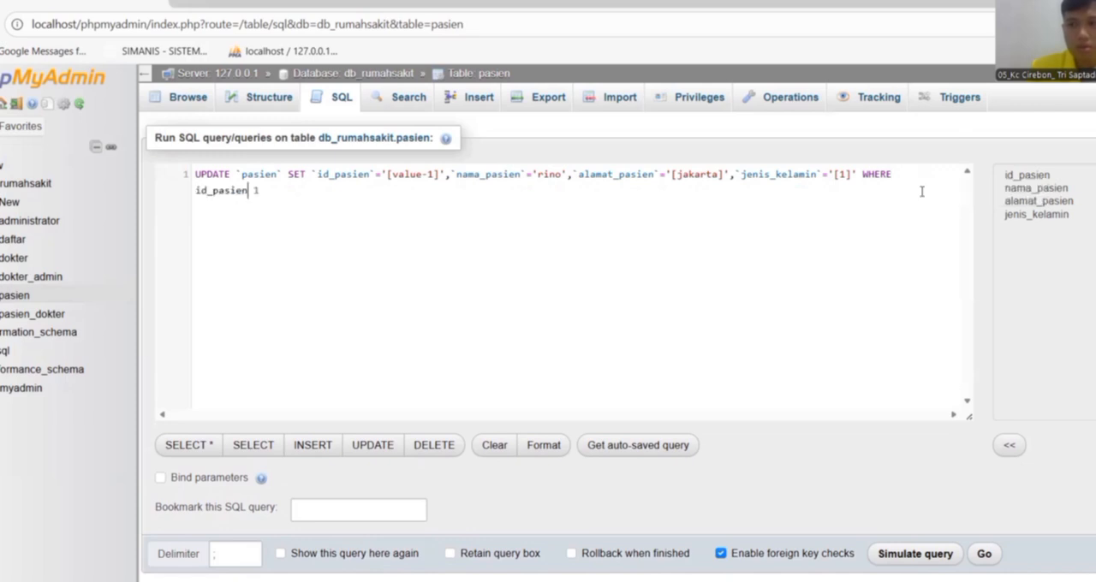
text(= 1)
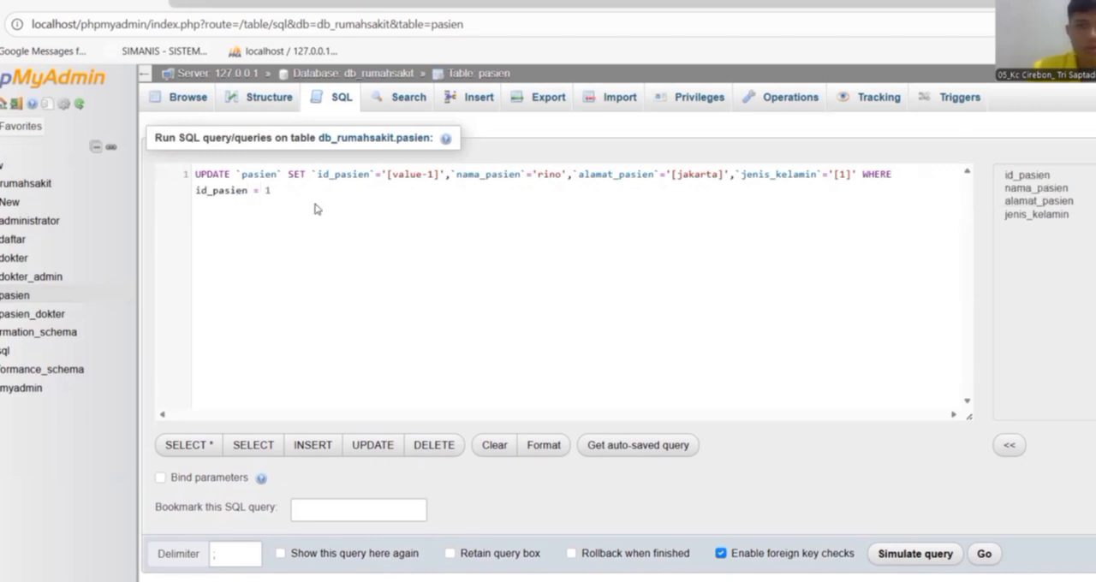
text(;)
click(984, 553)
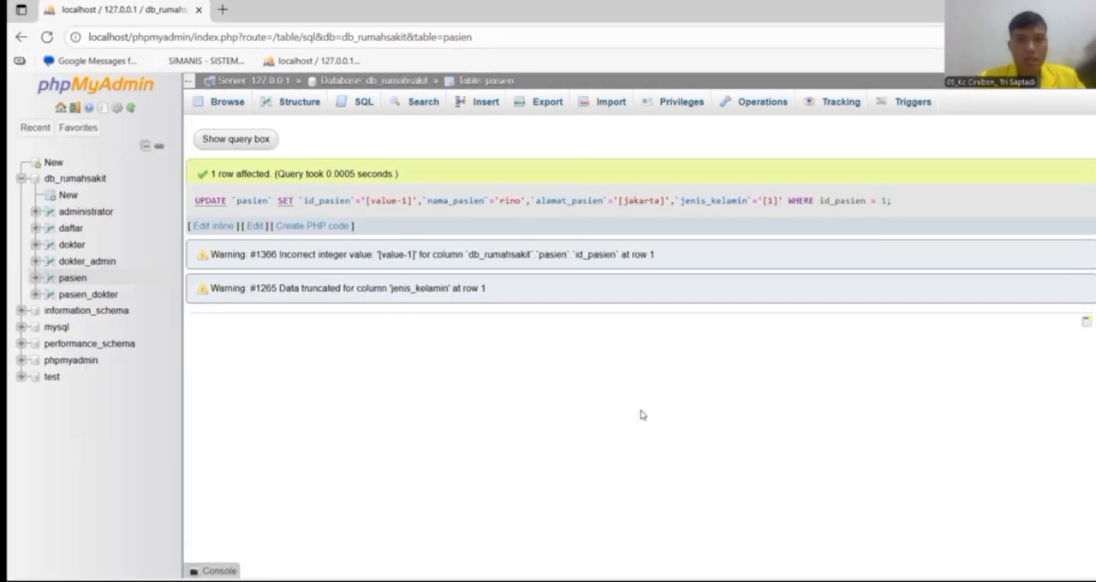
Browse the pasien records and delete the rows with id_pasien 0 and 6, confirming both deletions.
click(227, 103)
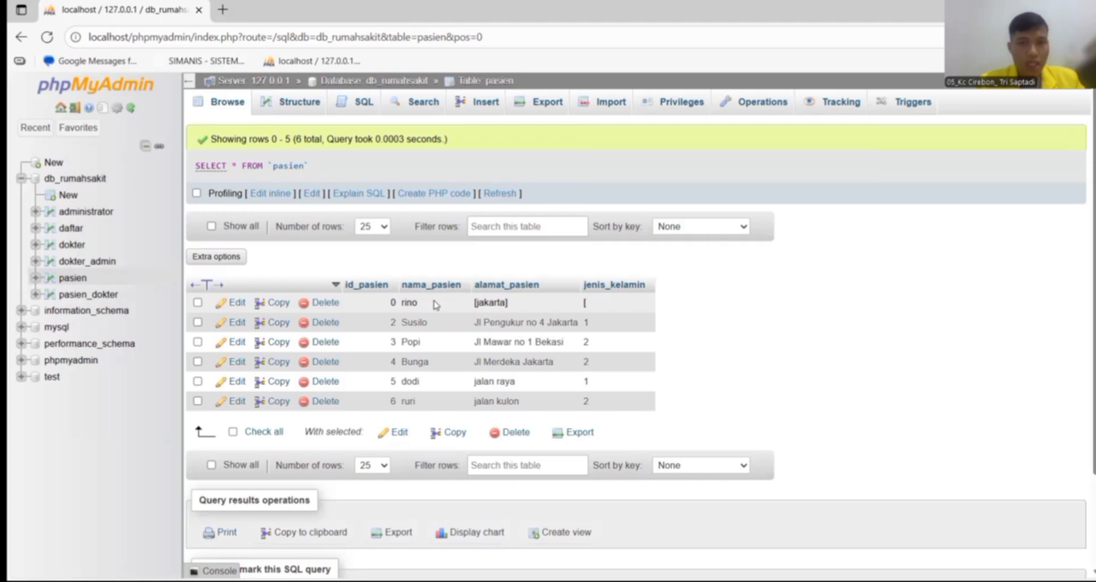
click(318, 305)
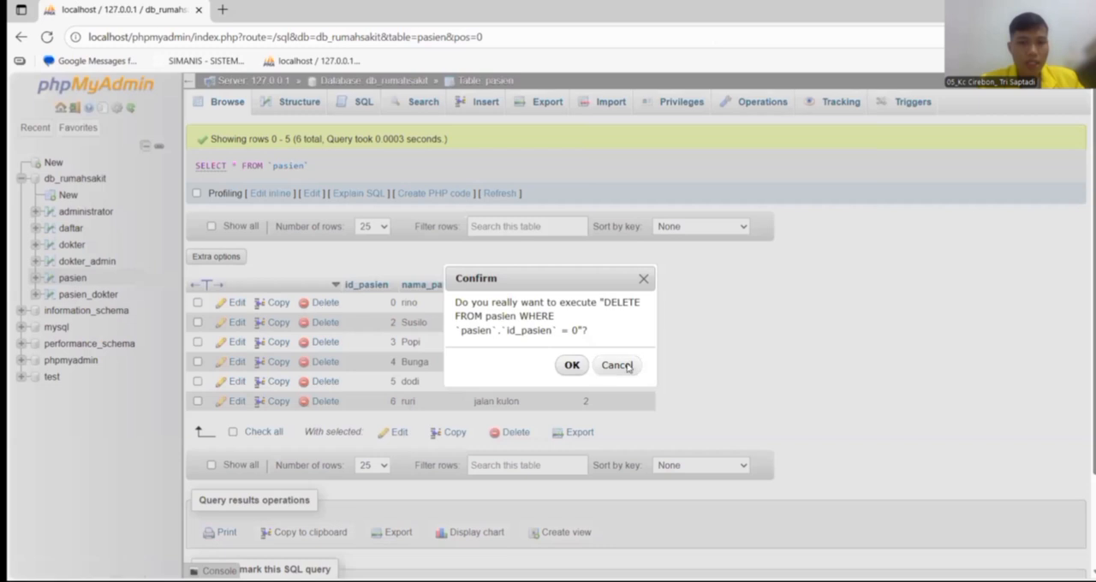
click(573, 364)
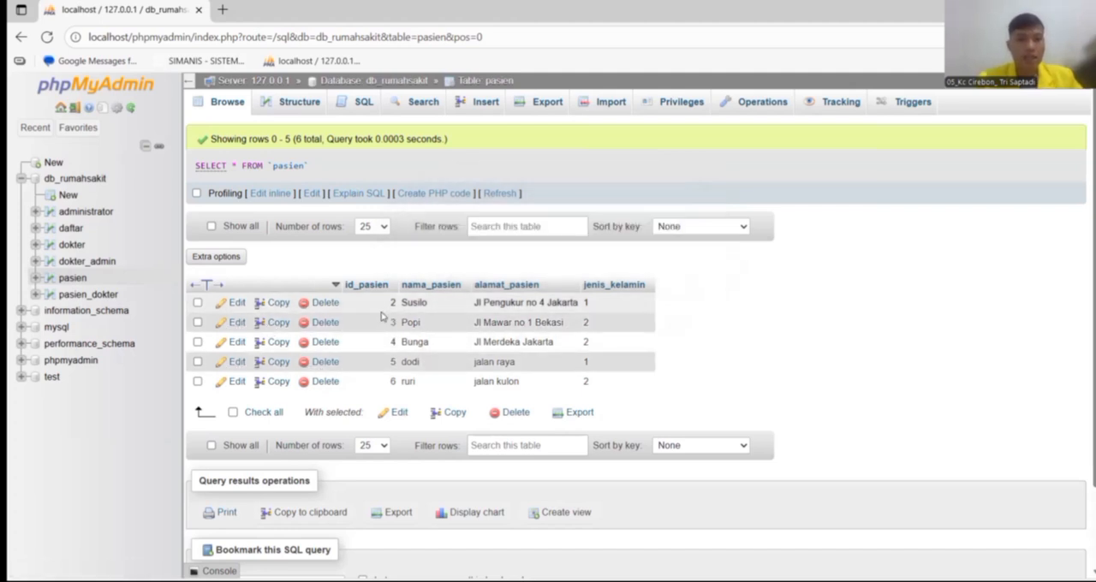
click(326, 382)
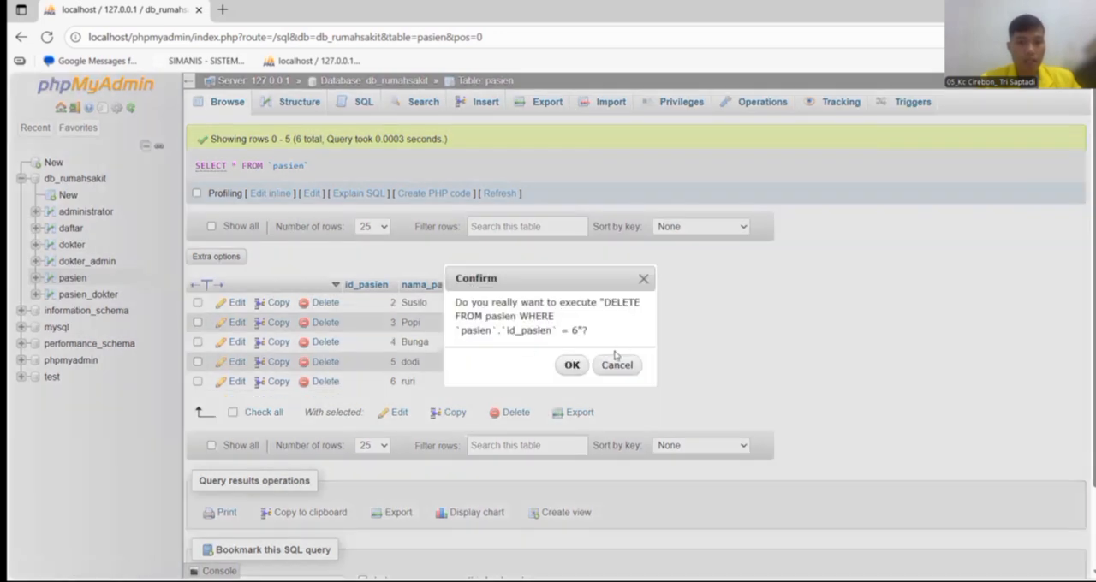
click(571, 366)
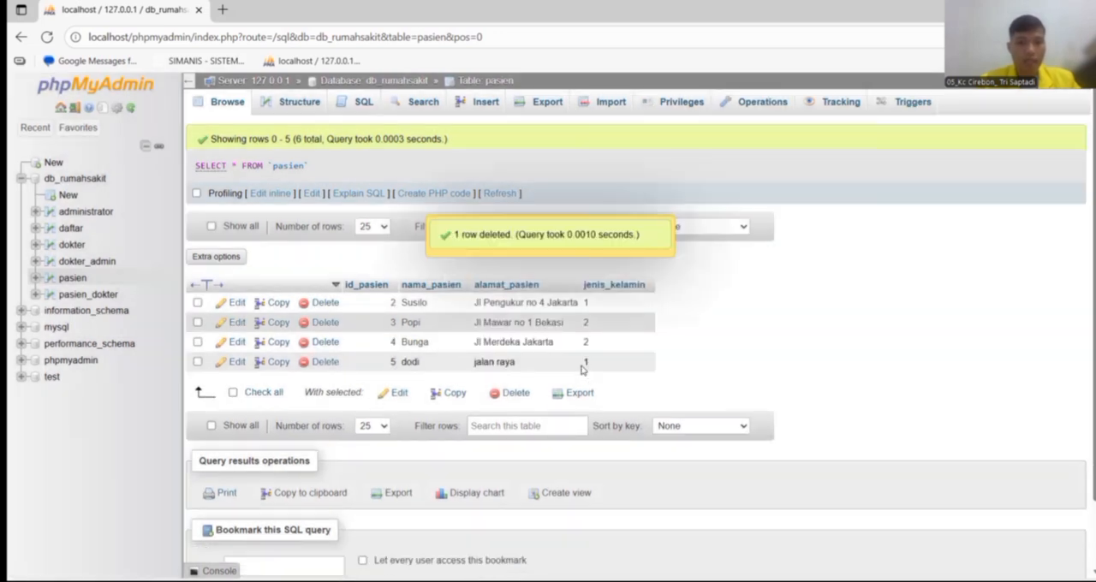
Open the pasien record with id_pasien 5 for editing and replace the patient's name in nama_pasien.
click(229, 367)
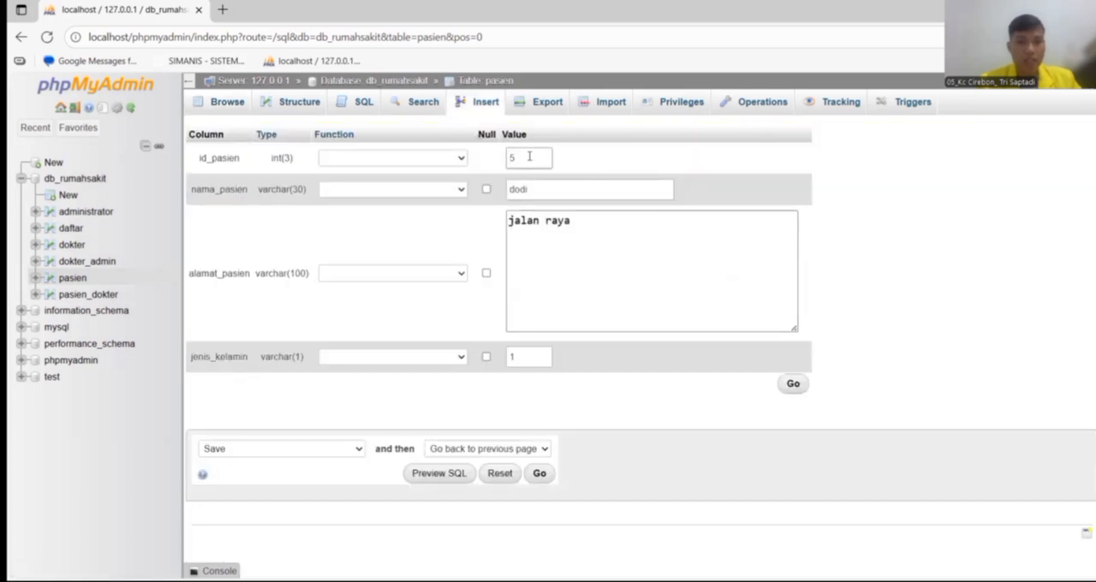
click(542, 186)
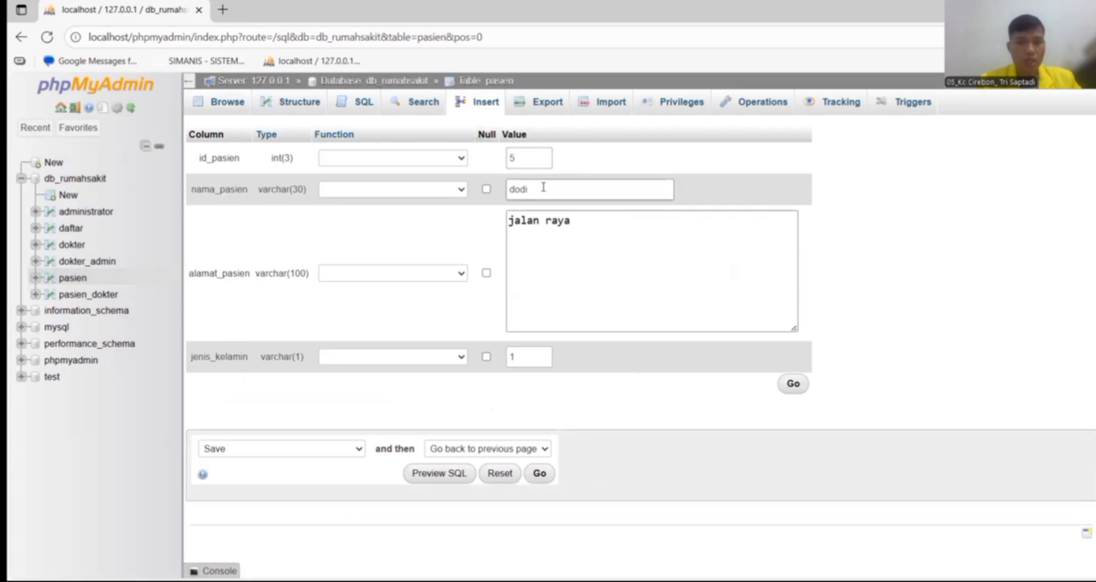
key(BackSpace)
key(BackSpace)
key(BackSpace)
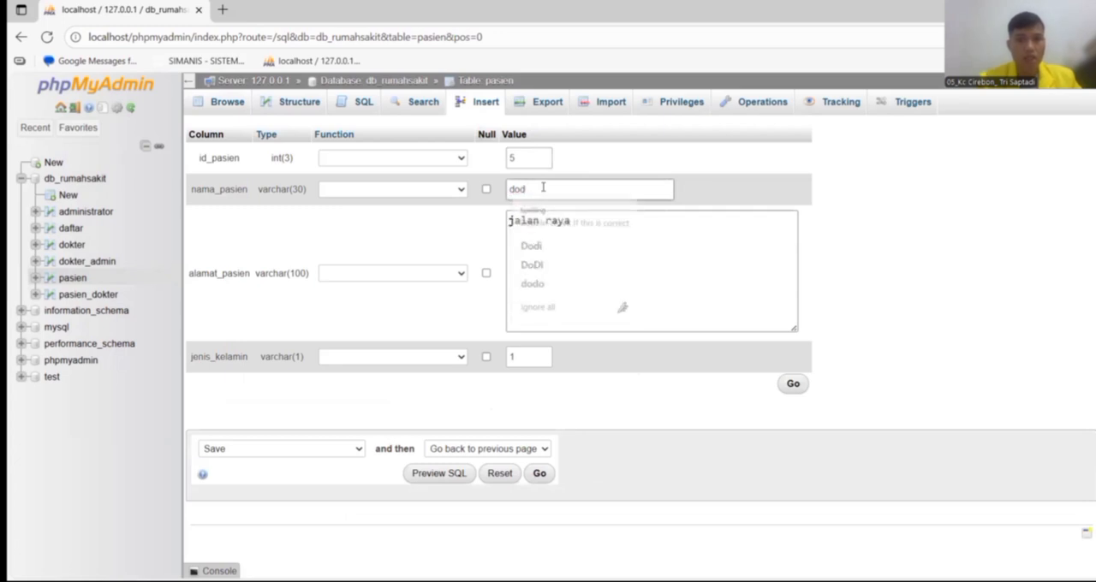
text(rino)
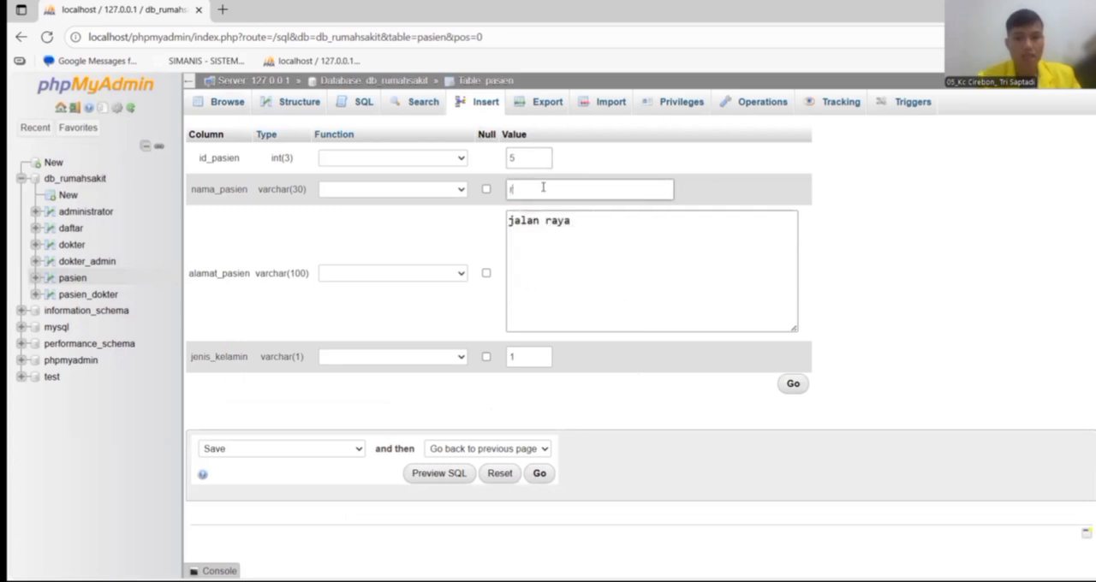
Extend the street address in alamat_pasien for this record and save the changes.
click(579, 220)
key(BackSpace)
key(BackSpace)
text(ya)
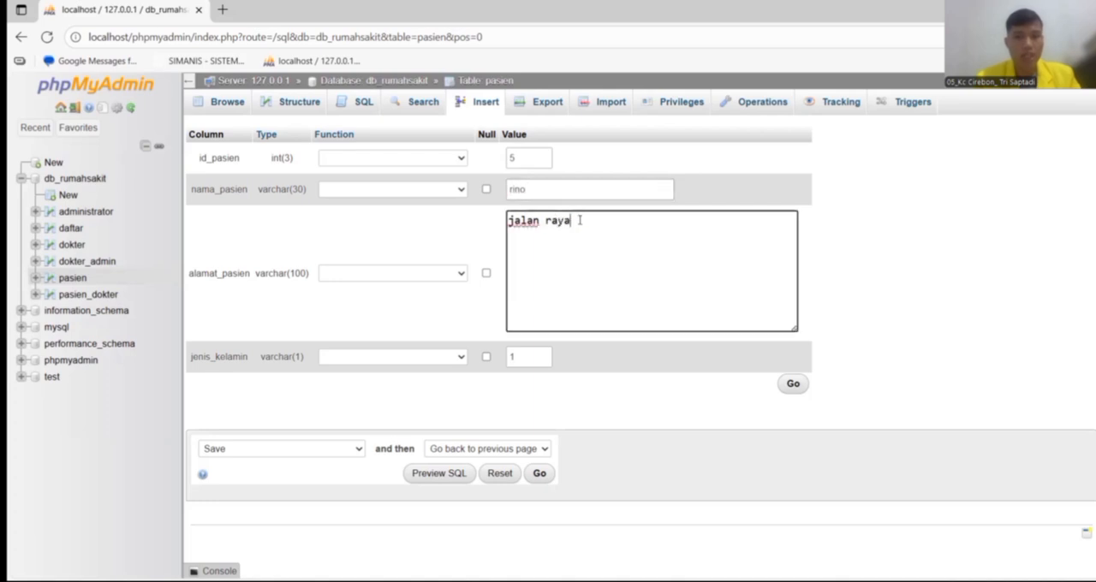
text( pu)
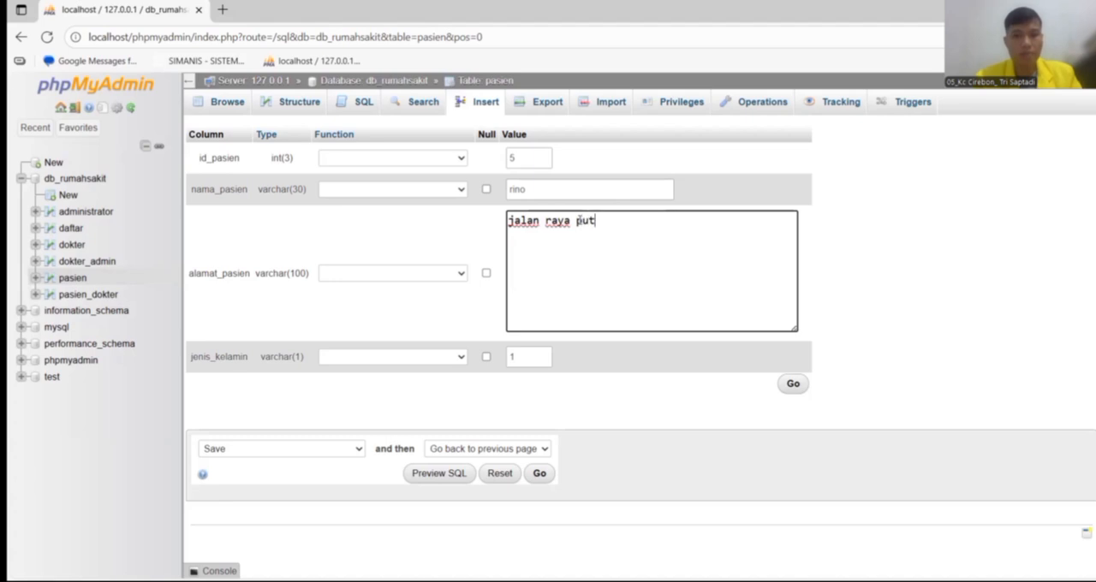
text(ri)
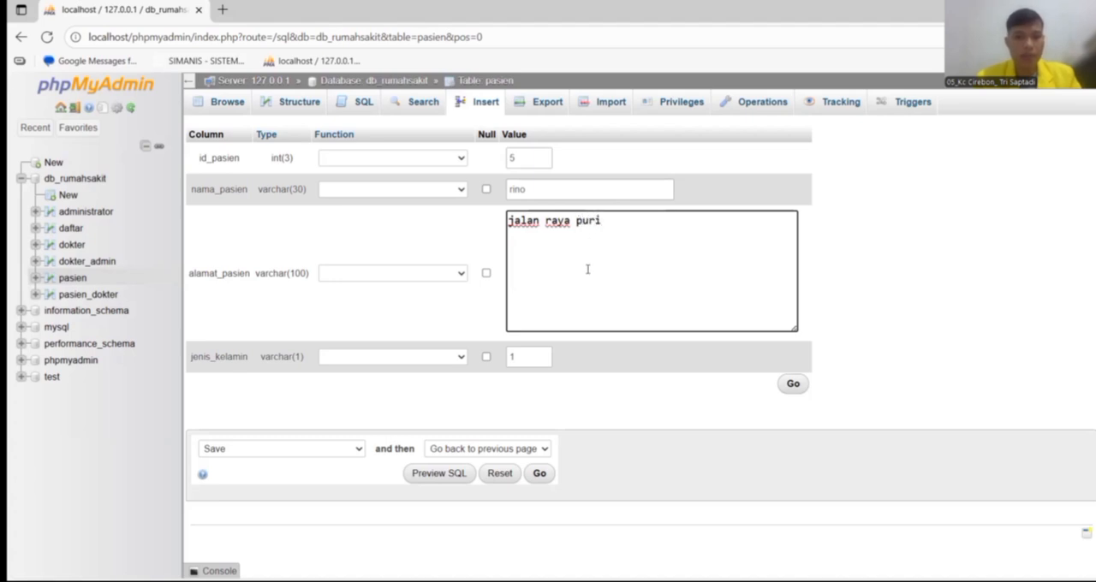
click(793, 385)
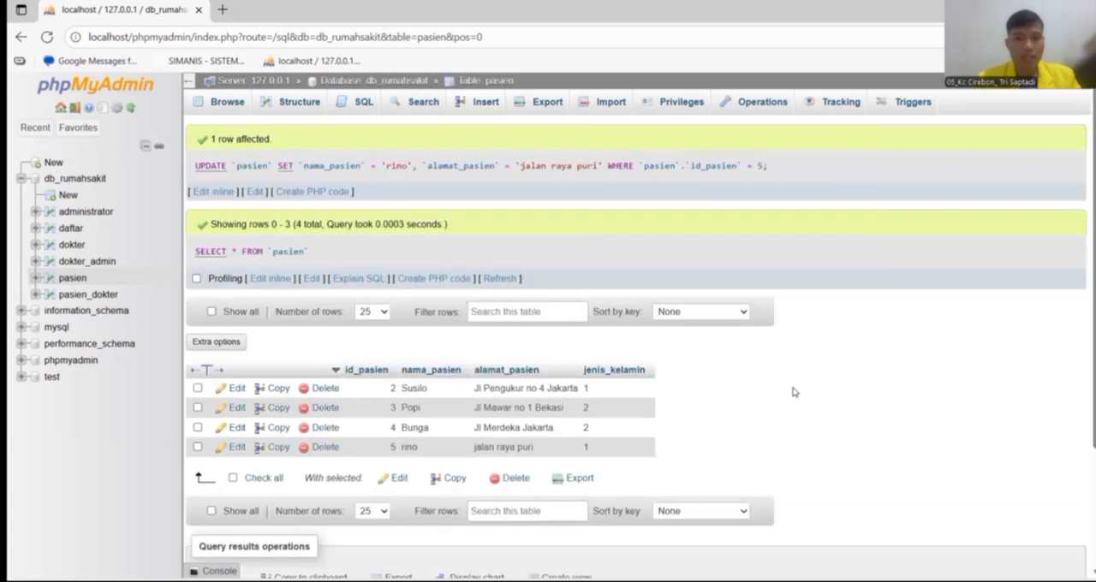